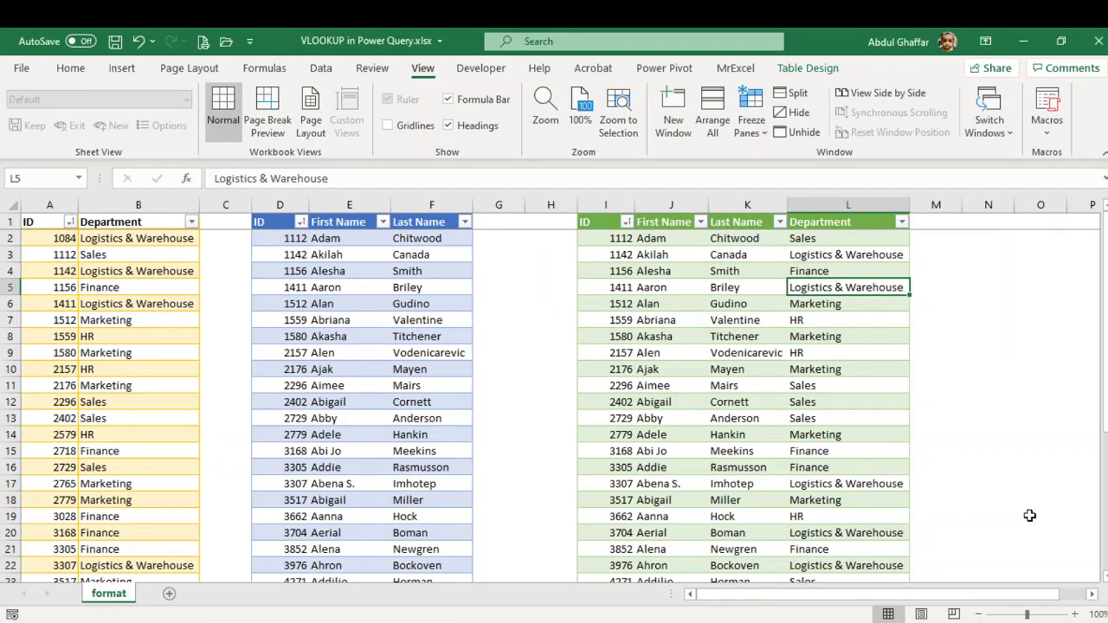
Compare the combined table of IDs, names and departments with the separate department and name tables it draws from.
{"action": "left_click", "coordinate": [355, 305]}
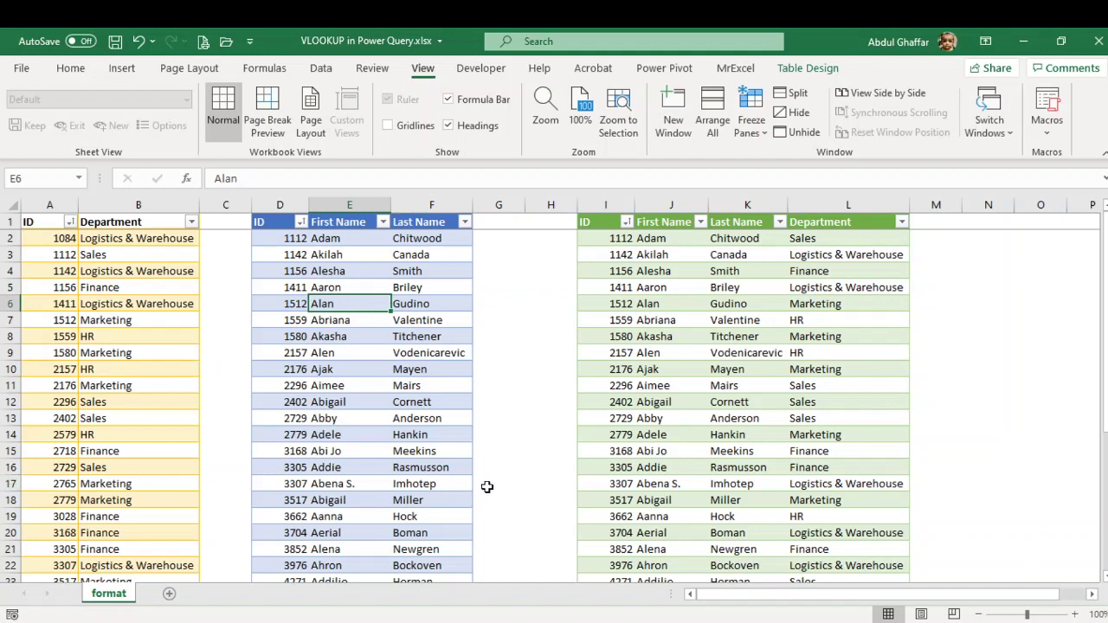
{"action": "left_click", "coordinate": [722, 323]}
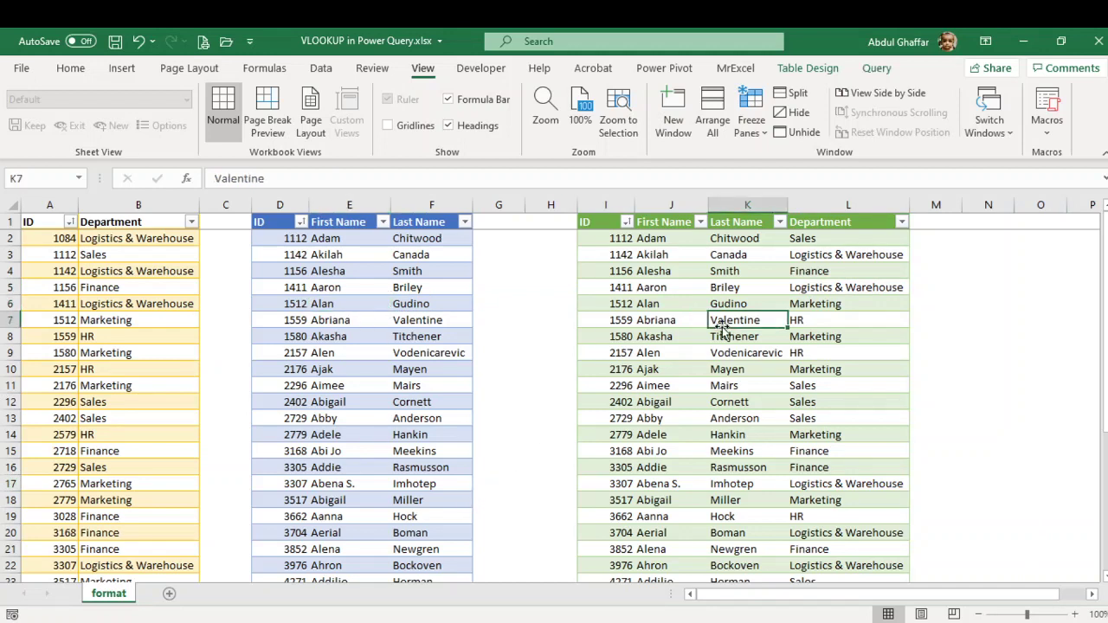
{"action": "left_click", "coordinate": [269, 301]}
{"action": "left_click", "coordinate": [106, 288]}
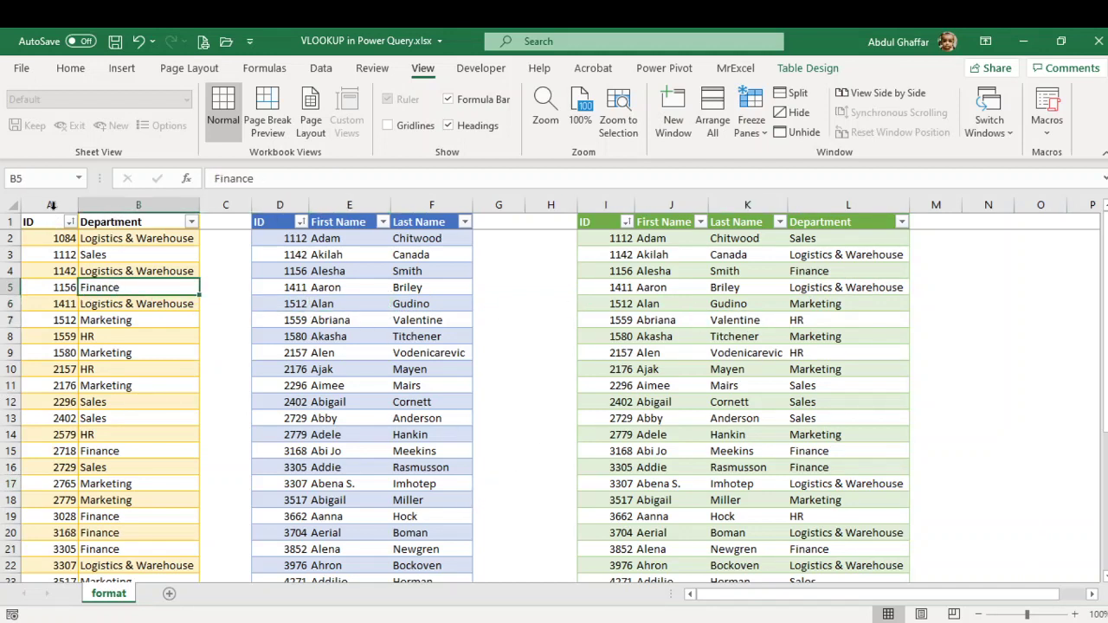
{"action": "left_click_drag", "start_coordinate": [622, 205], "coordinate": [848, 204]}
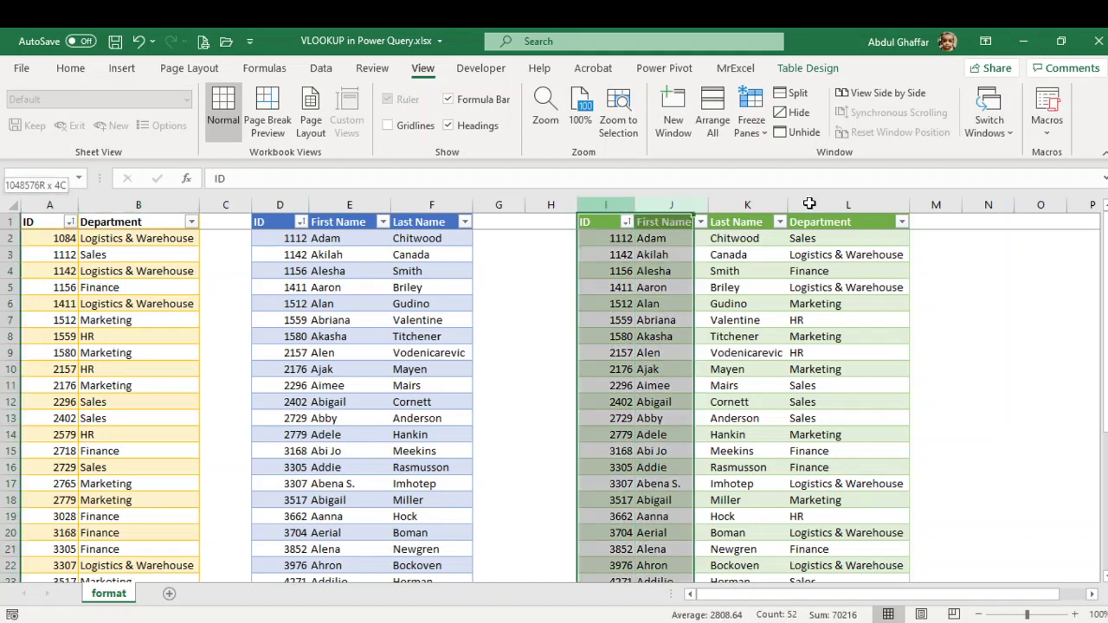
{"action": "left_click", "coordinate": [724, 285]}
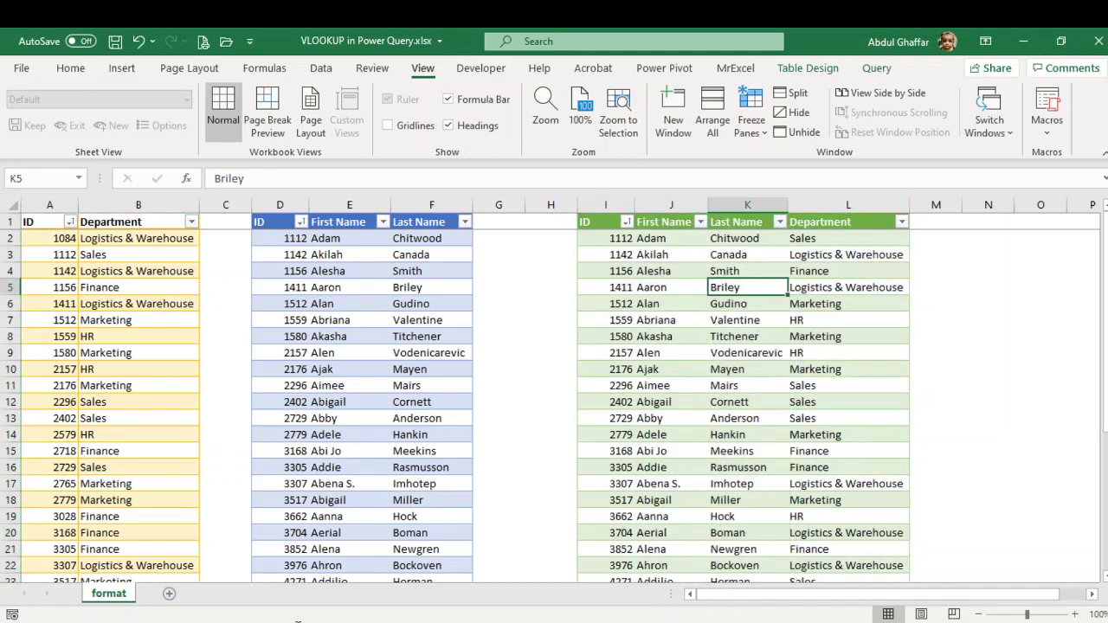
{"action": "left_click", "coordinate": [106, 271]}
{"action": "left_click", "coordinate": [806, 286]}
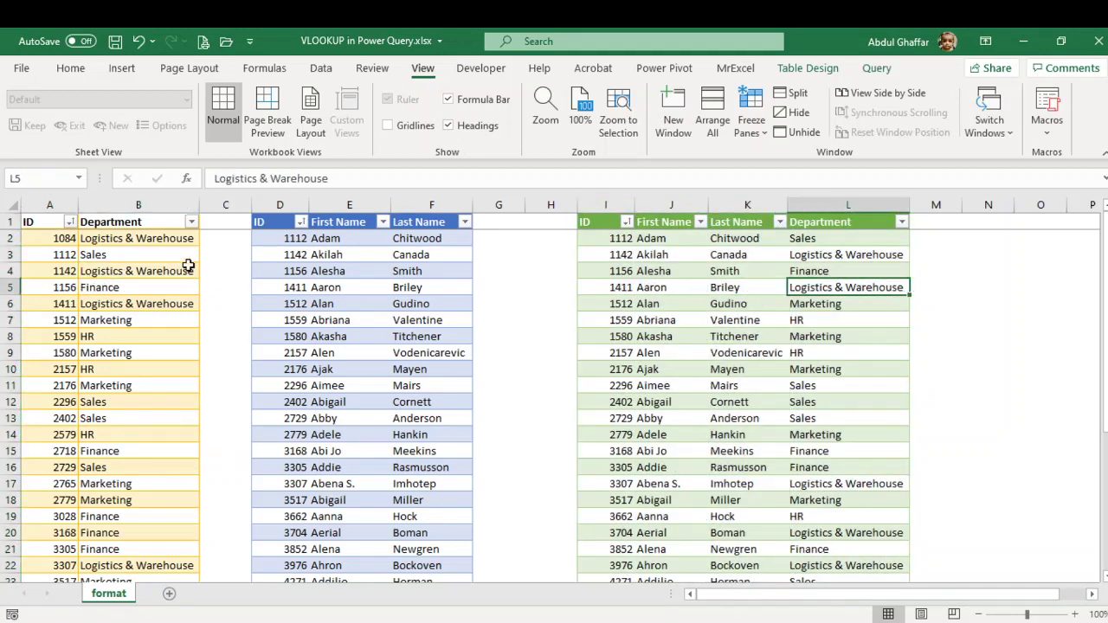
Examine the columns of the department table and the name table, including the ID column they share.
{"action": "left_click", "coordinate": [115, 253]}
{"action": "key", "text": "ctrl+Home"}
{"action": "key", "text": "ctrl+shift+Down"}
{"action": "key", "text": "ctrl+shift+Right"}
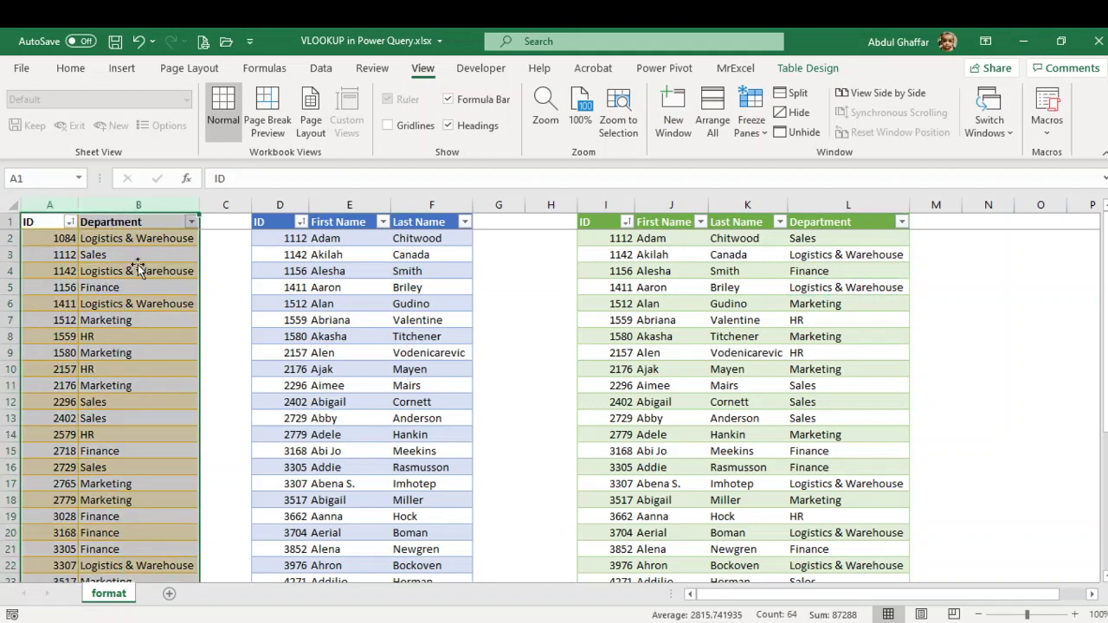
{"action": "left_click", "coordinate": [139, 264]}
{"action": "left_click", "coordinate": [148, 224]}
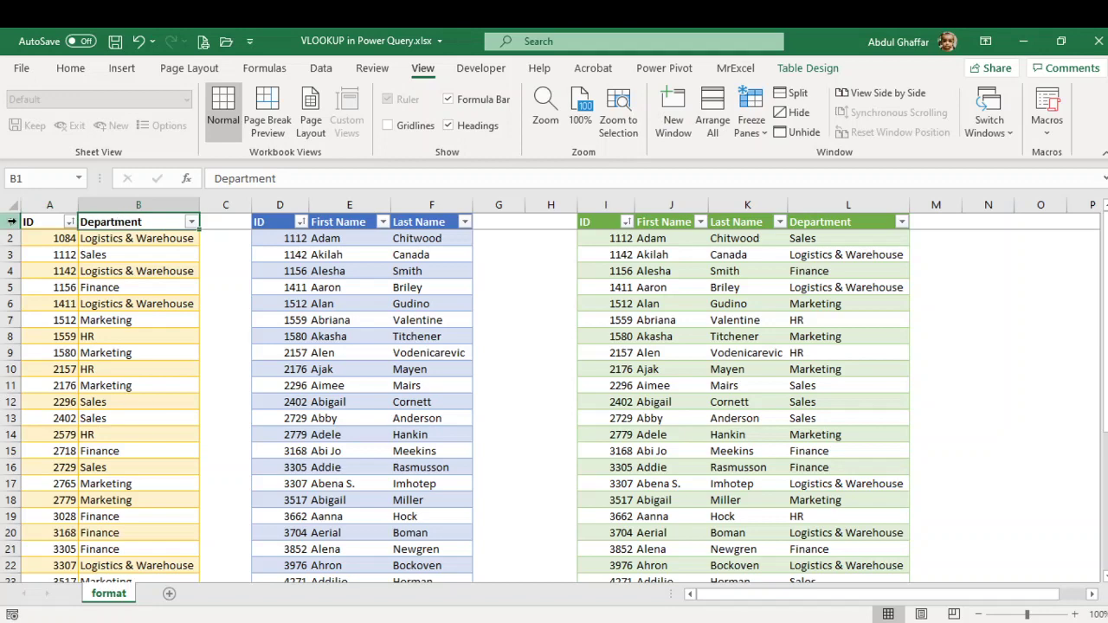
{"action": "left_click", "coordinate": [324, 239]}
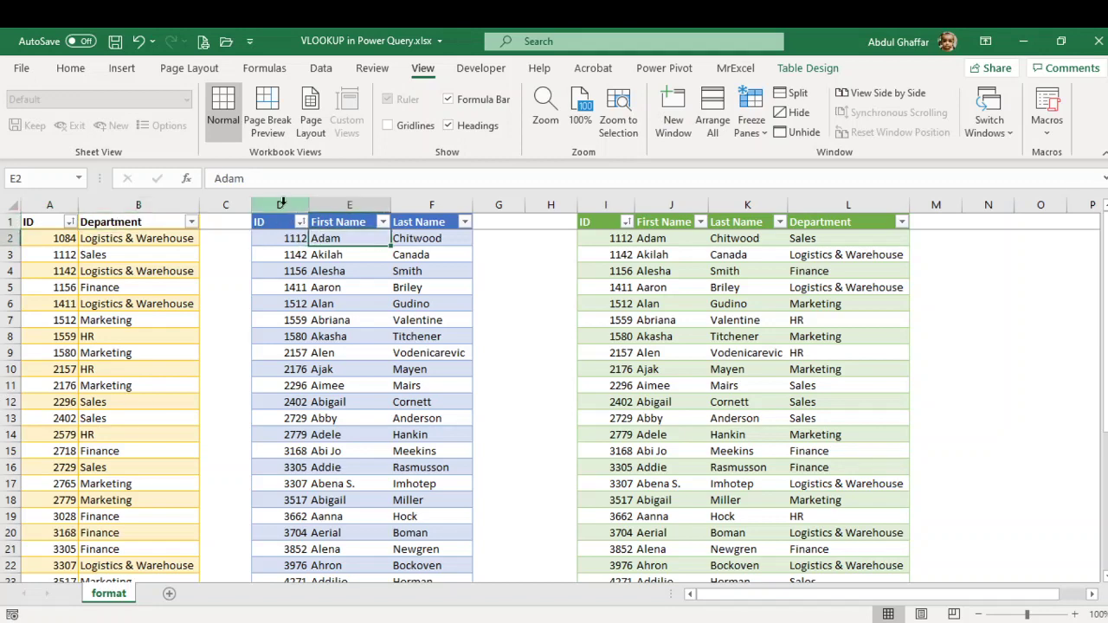
{"action": "left_click_drag", "start_coordinate": [281, 202], "coordinate": [424, 208]}
{"action": "left_click", "coordinate": [402, 251]}
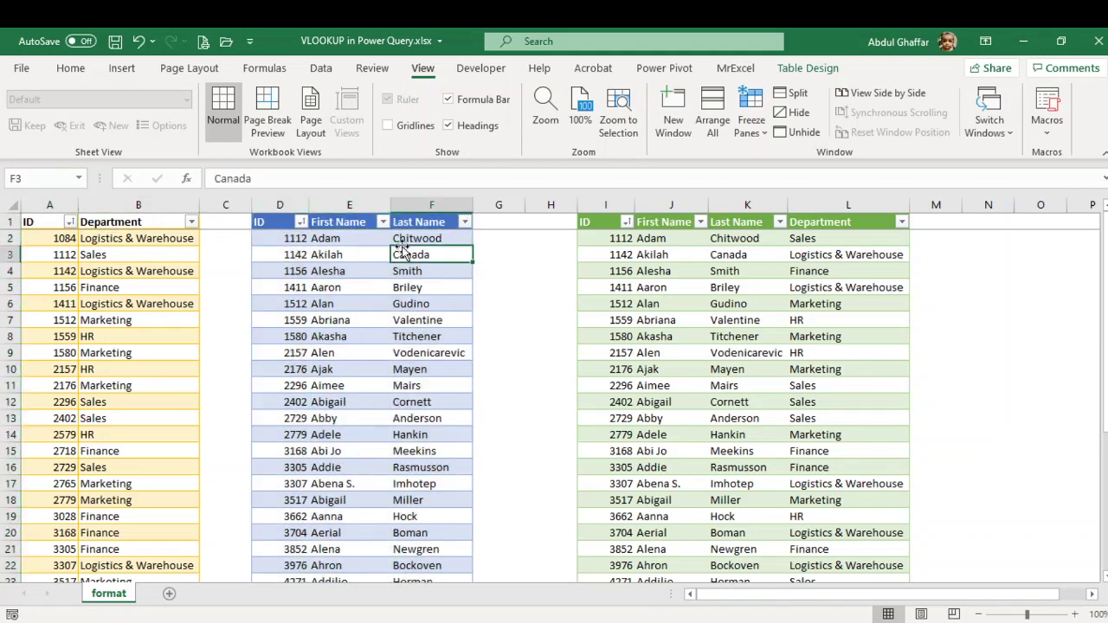
{"action": "left_click", "coordinate": [112, 251]}
{"action": "left_click", "coordinate": [117, 237]}
{"action": "left_click", "coordinate": [121, 205]}
{"action": "left_click", "coordinate": [49, 205]}
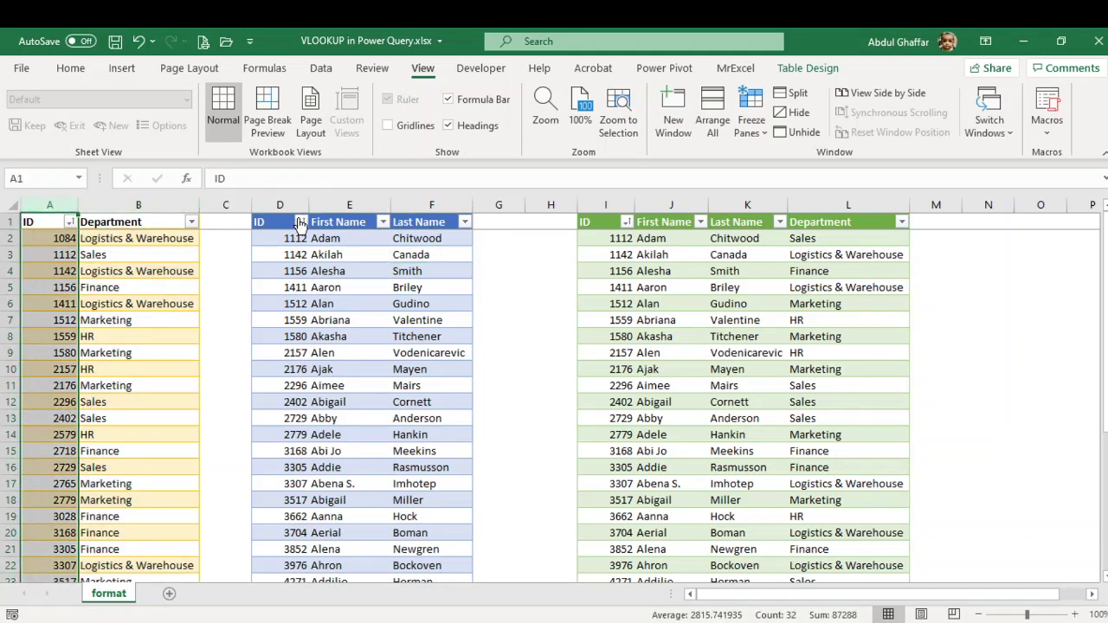
{"action": "left_click", "coordinate": [281, 205]}
{"action": "left_click", "coordinate": [497, 205]}
{"action": "left_click", "coordinate": [339, 271]}
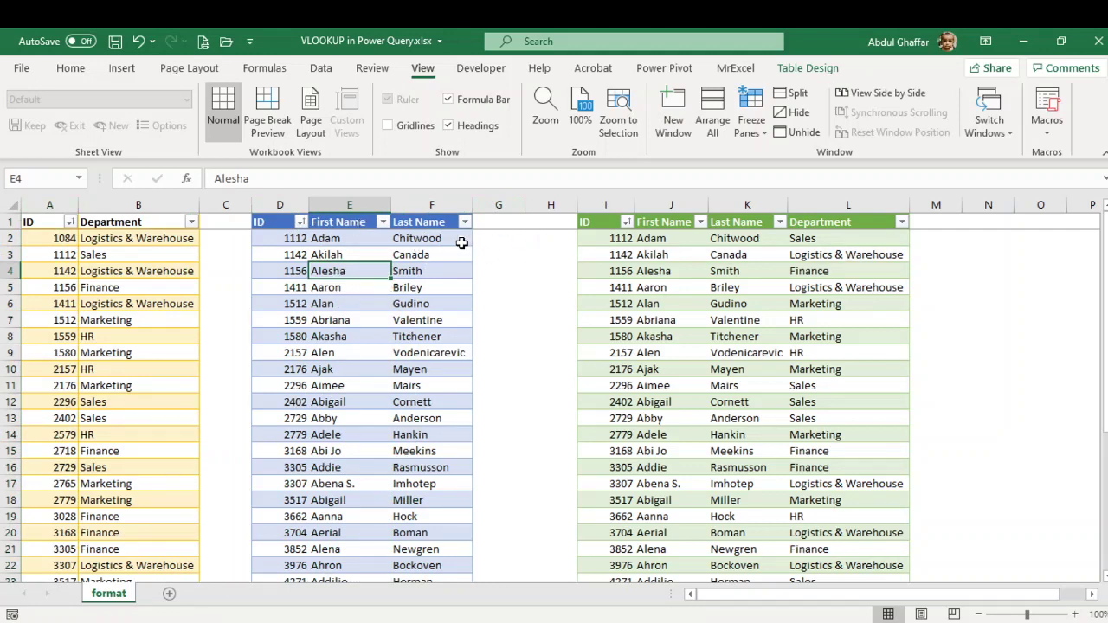
{"action": "left_click", "coordinate": [507, 240]}
{"action": "left_click", "coordinate": [463, 305]}
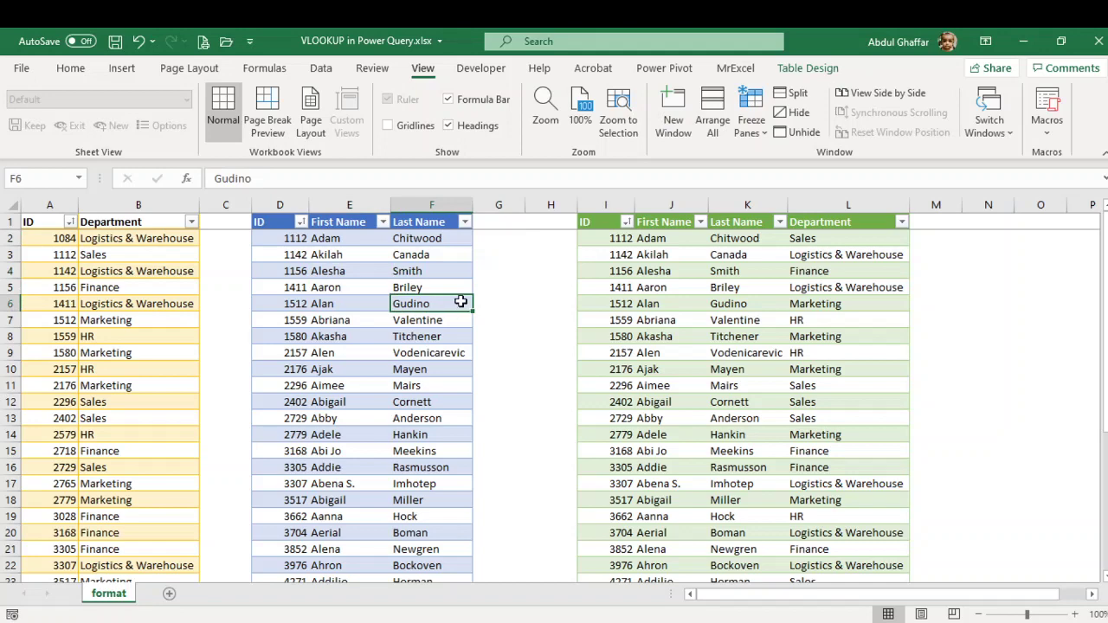
Switch to the workbook VLOOKUP in Power Query-v1.xlsx, which holds only the department and name tables.
{"action": "key", "text": "alt+Tab"}
{"action": "key", "text": "alt+Tab"}
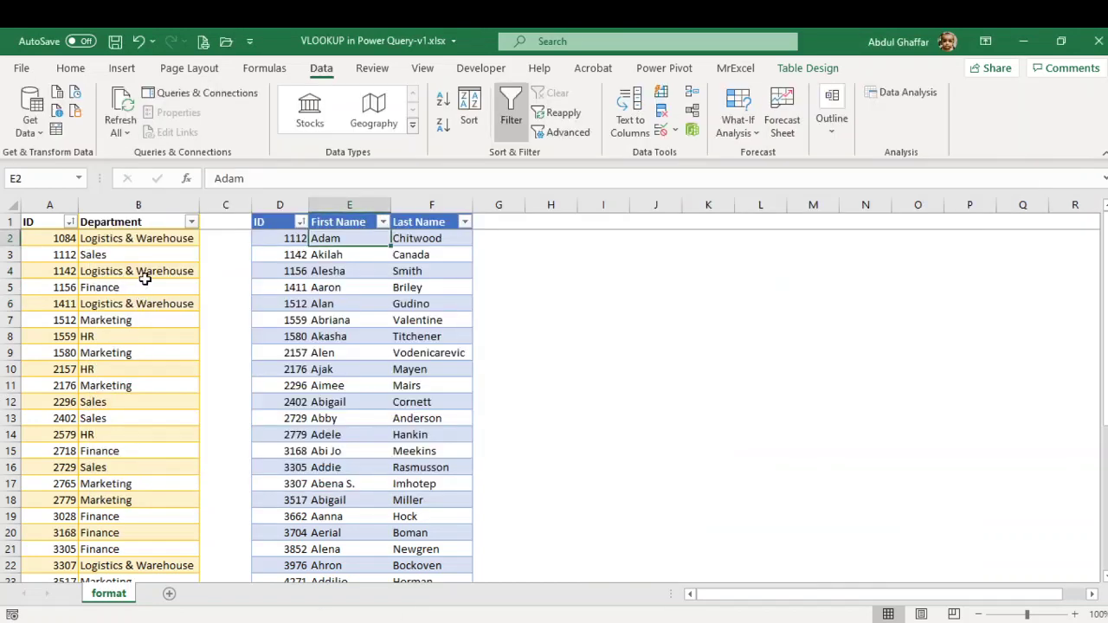
{"action": "right_click", "coordinate": [144, 280]}
{"action": "key", "text": "Escape"}
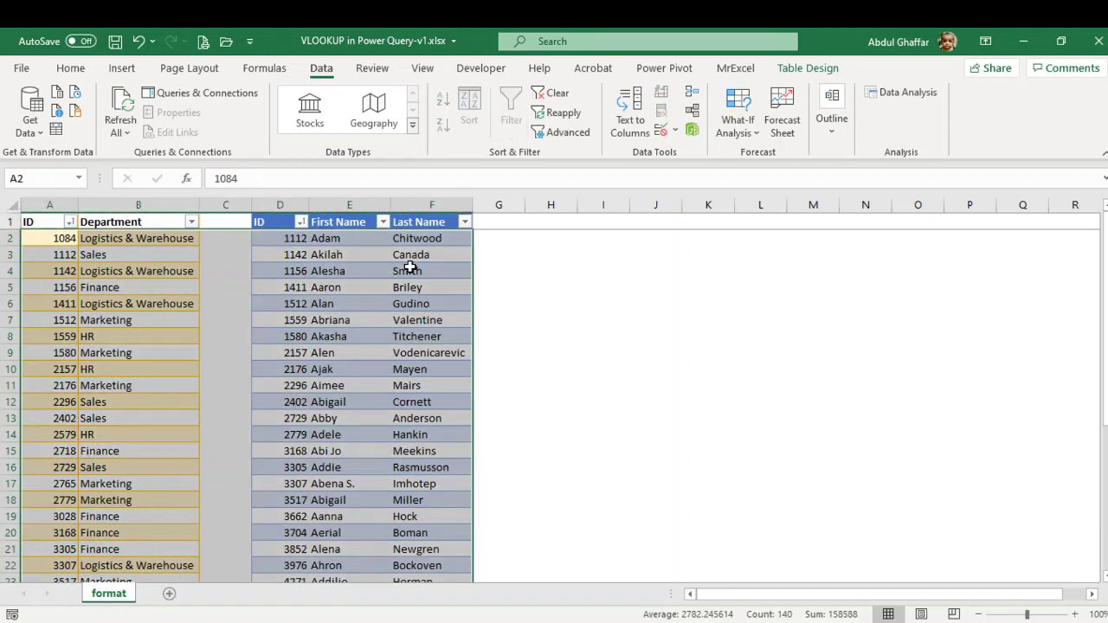
Bring the ID and Department table into Power Query and load it as a connection only.
{"action": "left_click", "coordinate": [139, 256]}
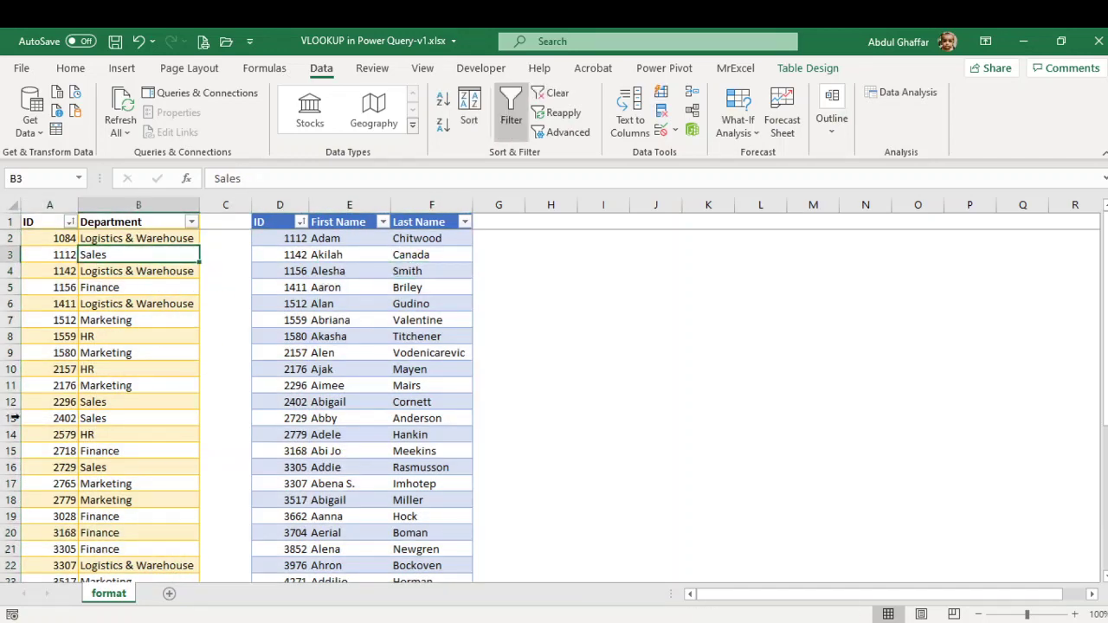
{"action": "left_click", "coordinate": [57, 132]}
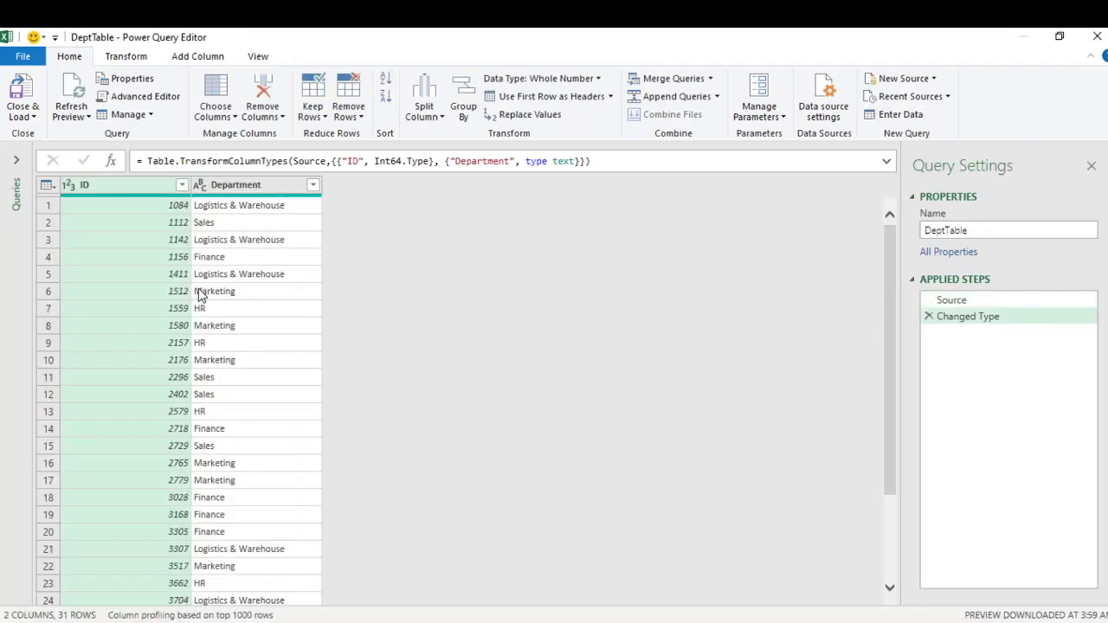
{"action": "left_click", "coordinate": [28, 119]}
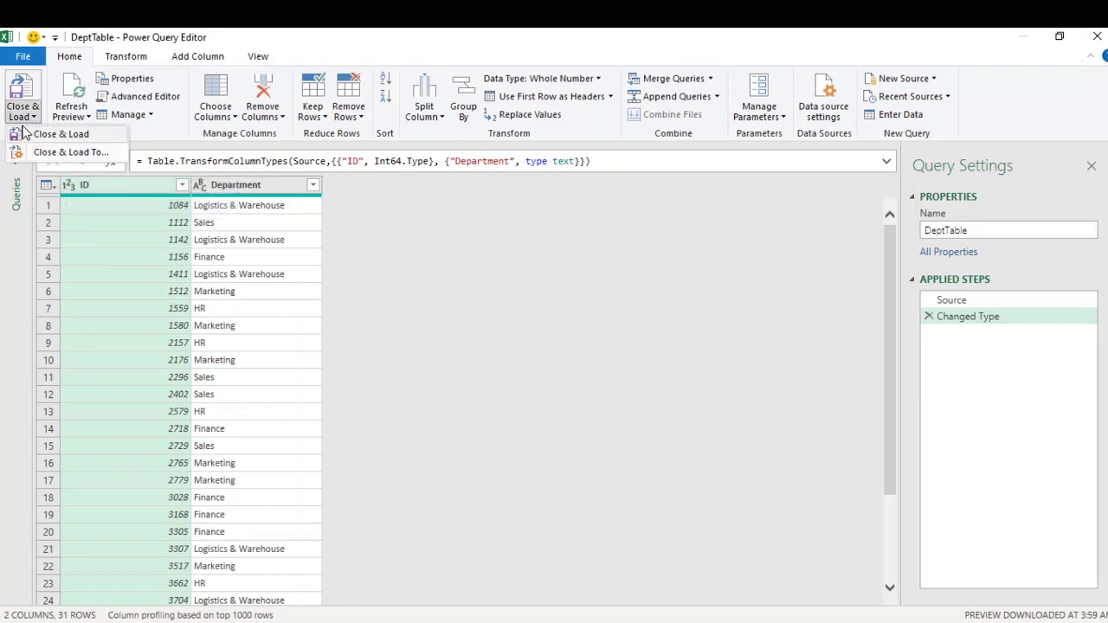
{"action": "left_click", "coordinate": [39, 152]}
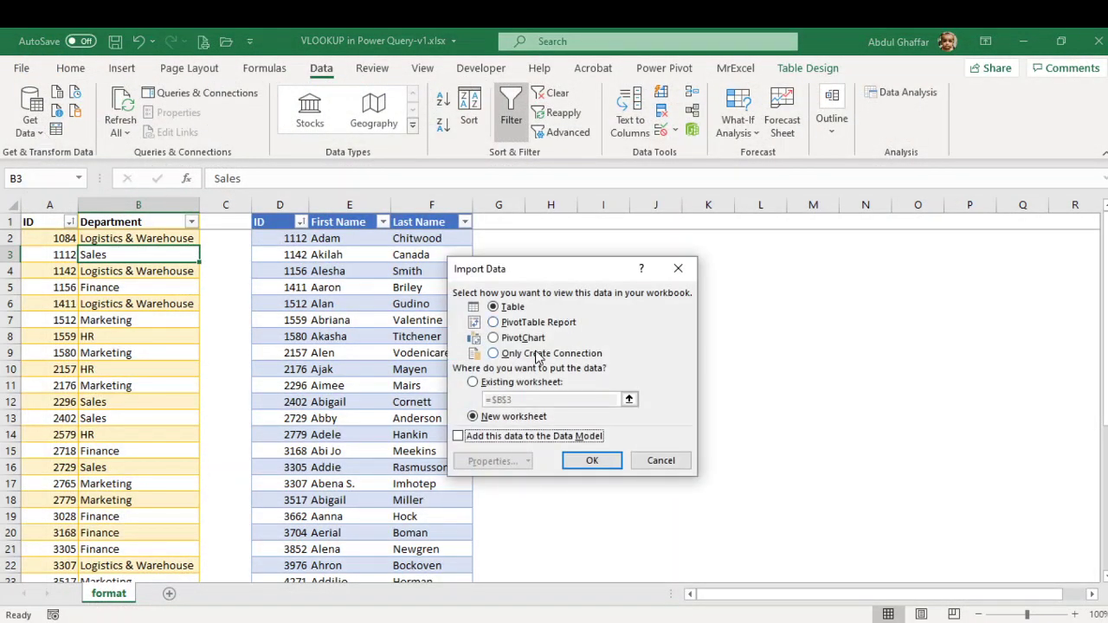
{"action": "left_click", "coordinate": [539, 357]}
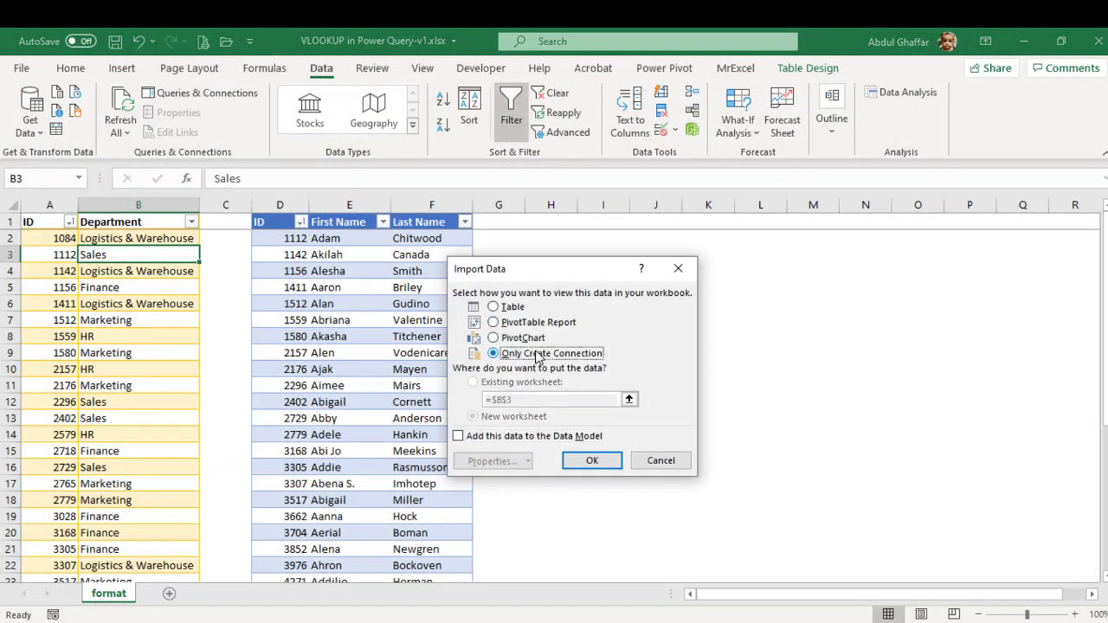
{"action": "left_click", "coordinate": [594, 461]}
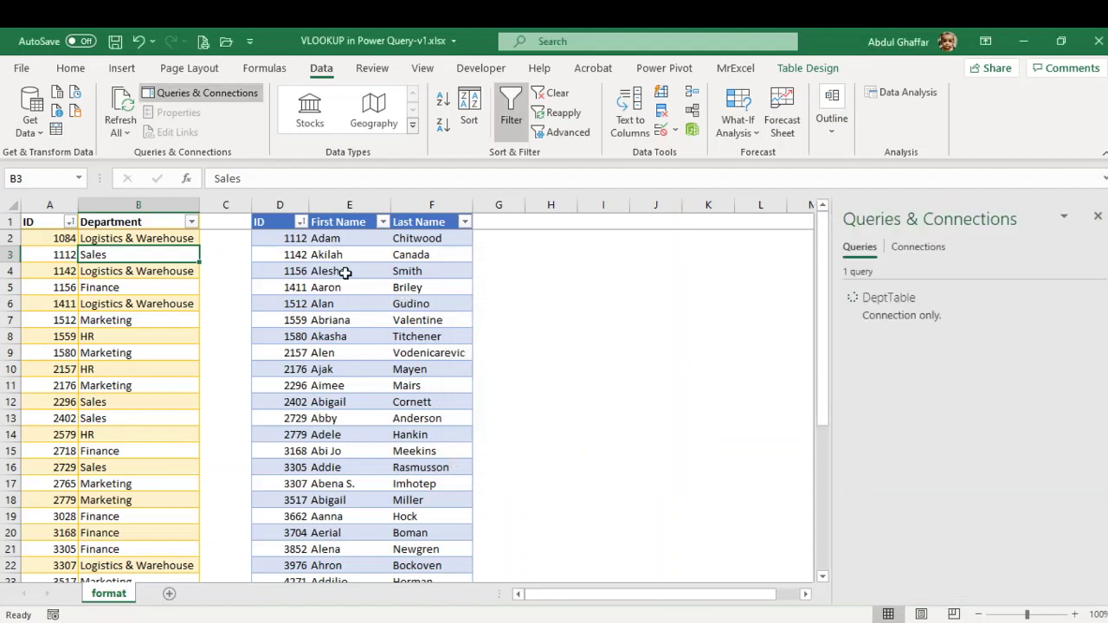
Bring the table with ID, First Name and Last Name into Power Query and load it as a connection only.
{"action": "left_click", "coordinate": [343, 271]}
{"action": "right_click", "coordinate": [342, 271]}
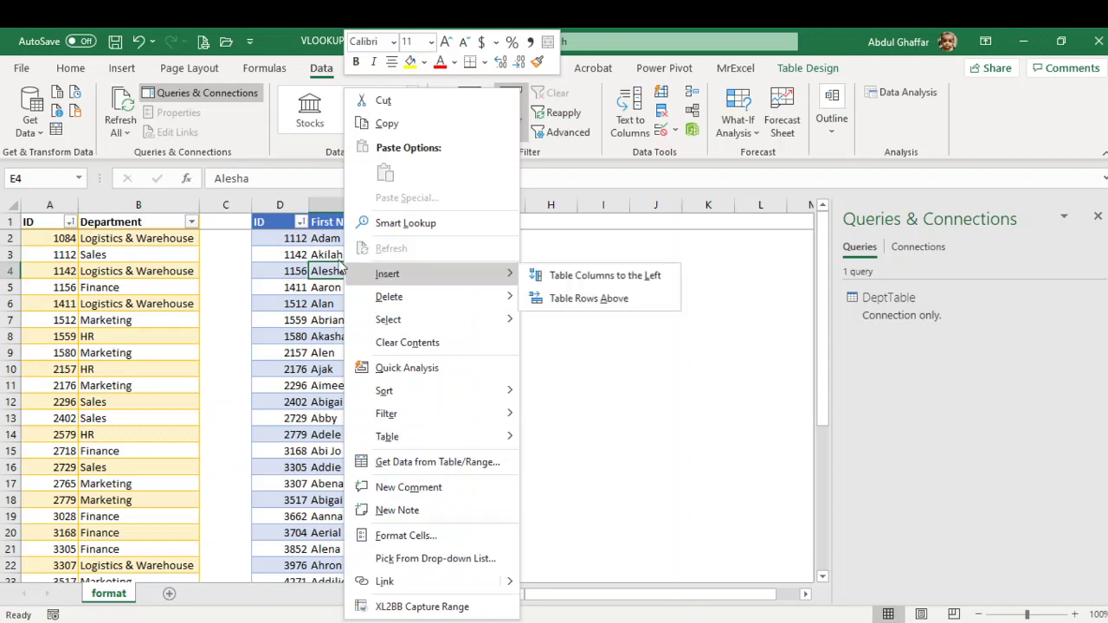
{"action": "key", "text": "Escape"}
{"action": "left_click", "coordinate": [57, 129]}
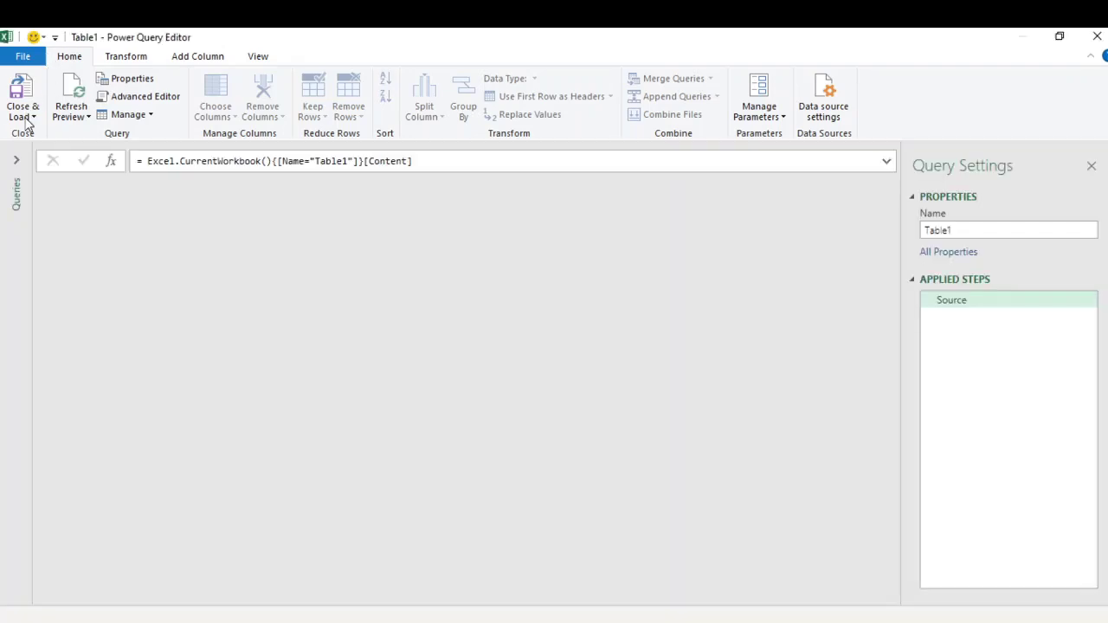
{"action": "left_click", "coordinate": [30, 117]}
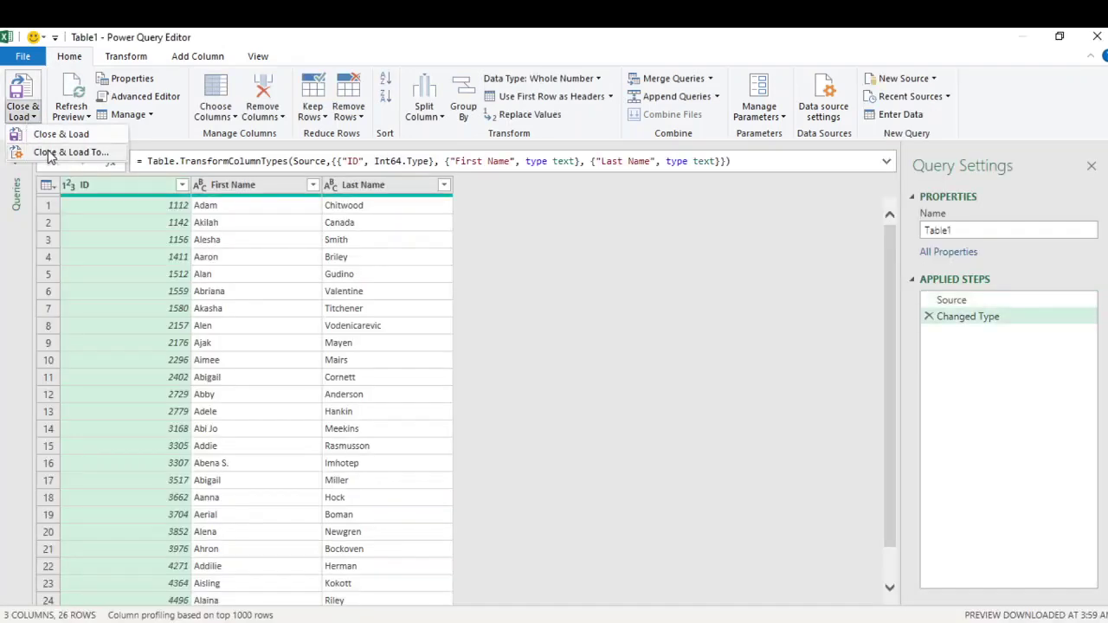
{"action": "left_click", "coordinate": [49, 152]}
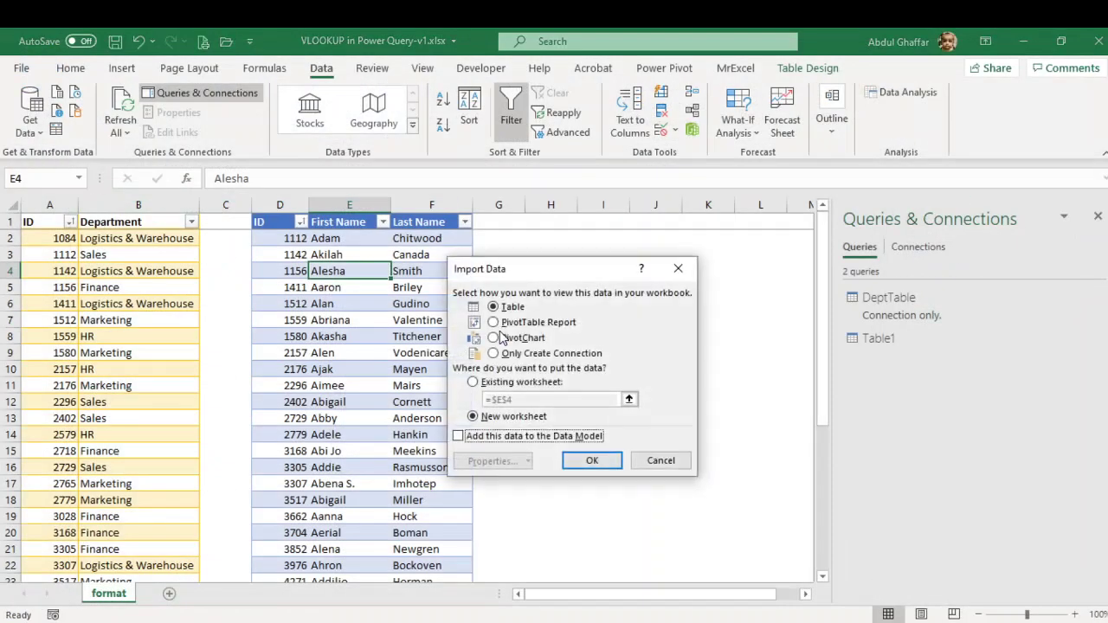
{"action": "left_click", "coordinate": [539, 356]}
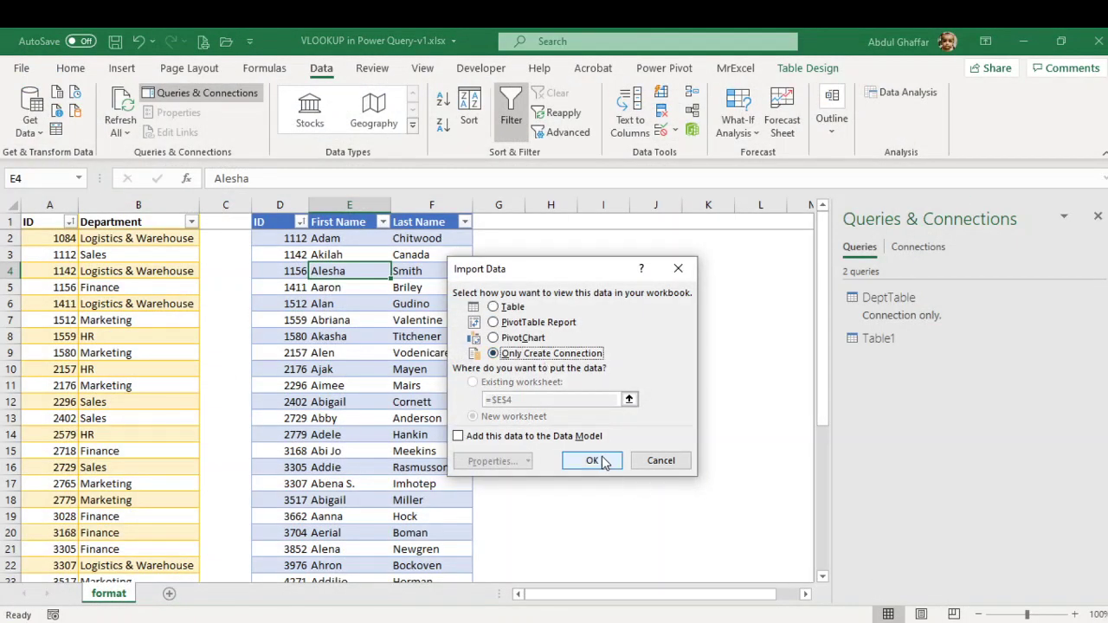
{"action": "left_click", "coordinate": [593, 460]}
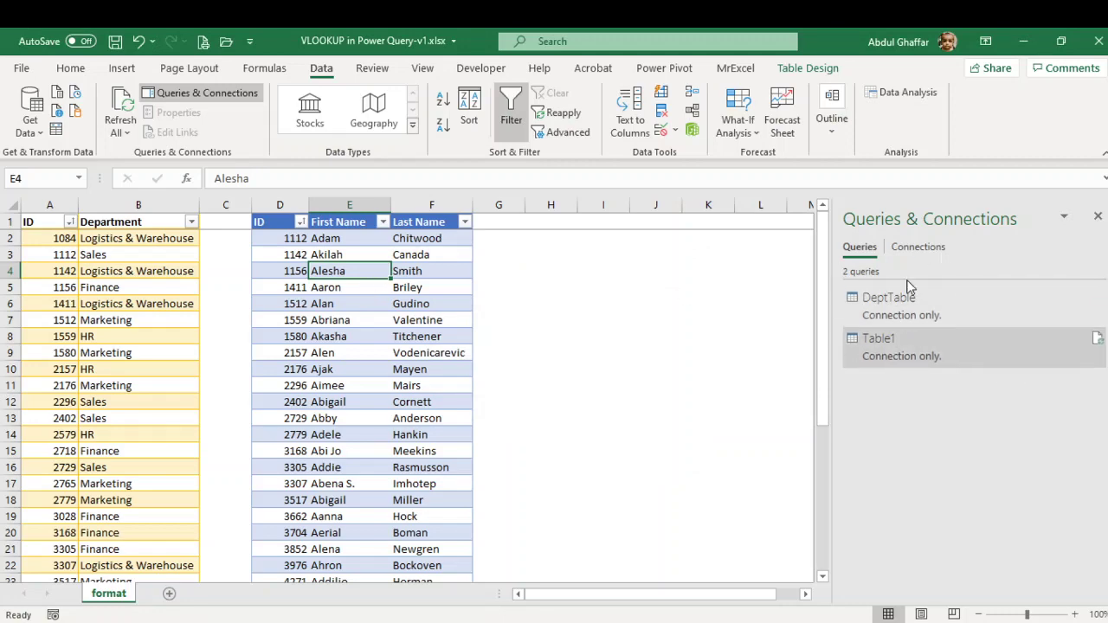
Start a merge of the two queries with Table1 as the first table and DeptTable as the second.
{"action": "left_click", "coordinate": [313, 289]}
{"action": "left_click", "coordinate": [29, 134]}
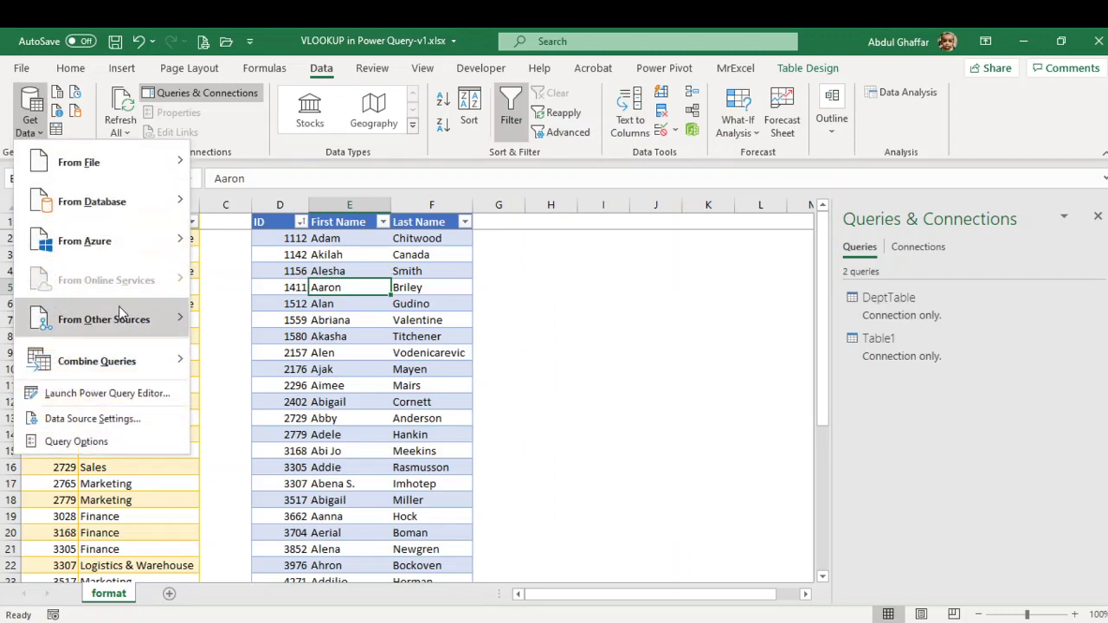
{"action": "mouse_move", "coordinate": [156, 362]}
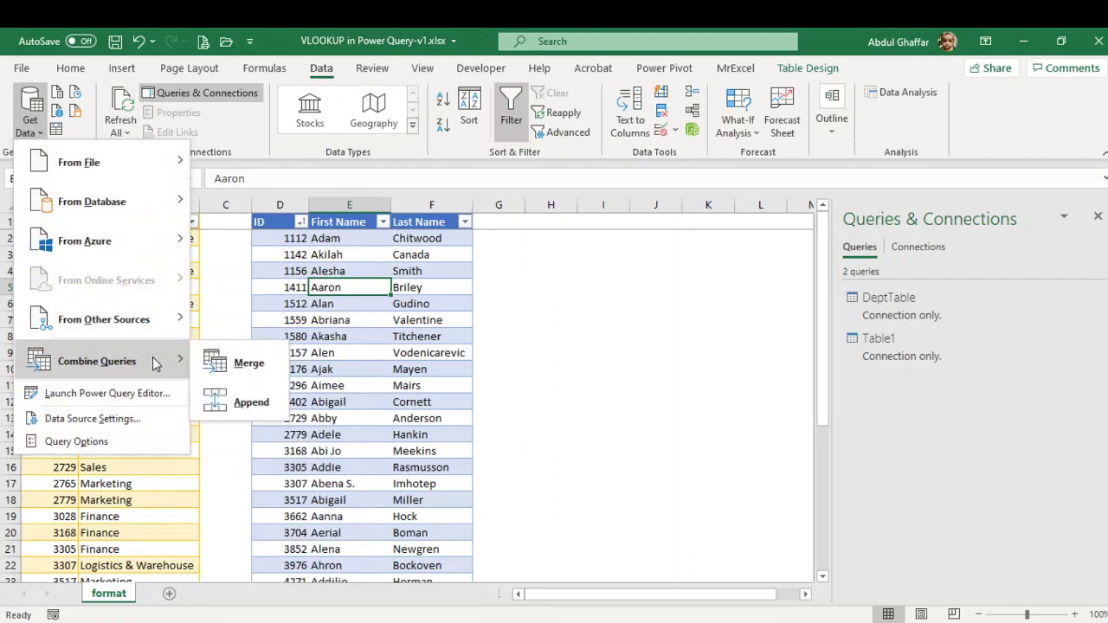
{"action": "left_click", "coordinate": [260, 367]}
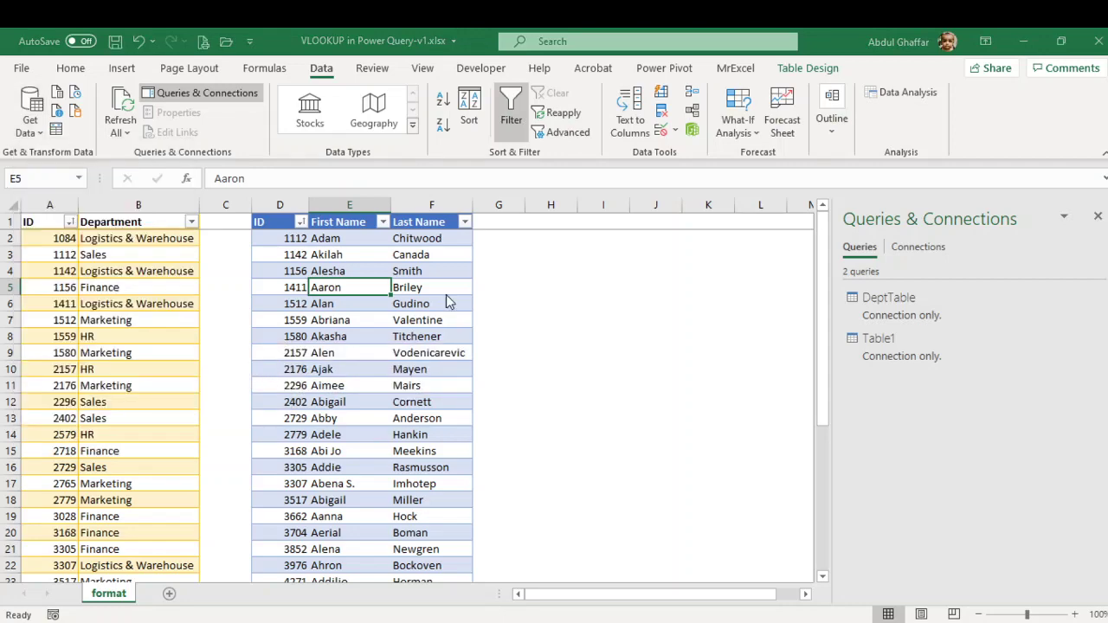
{"action": "left_click_drag", "start_coordinate": [594, 93], "coordinate": [896, 86]}
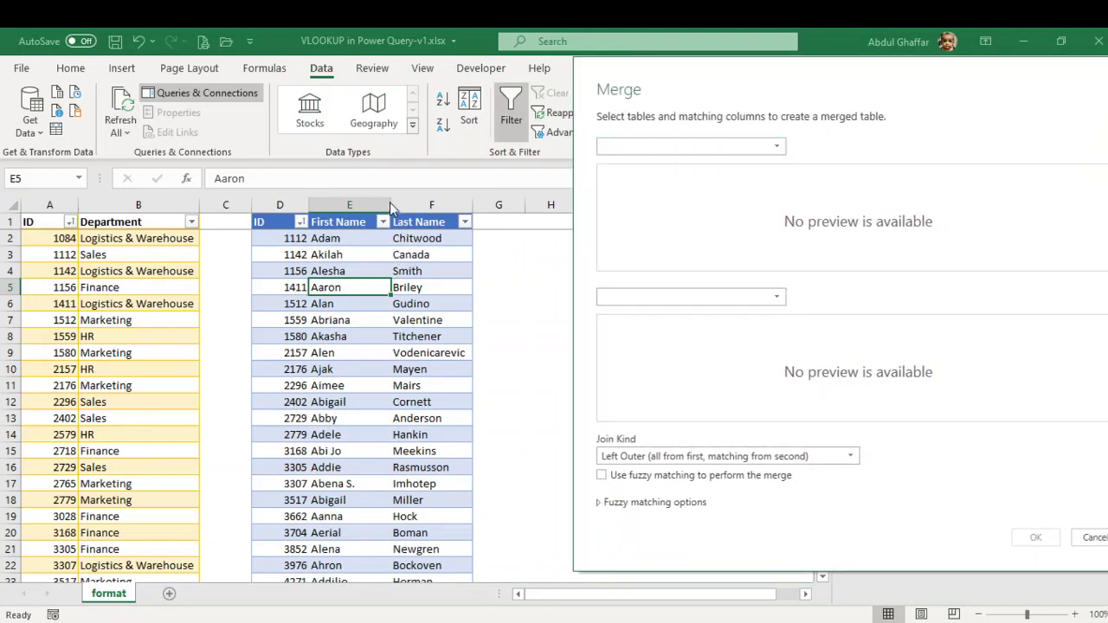
{"action": "left_click", "coordinate": [687, 157]}
{"action": "left_click", "coordinate": [672, 184]}
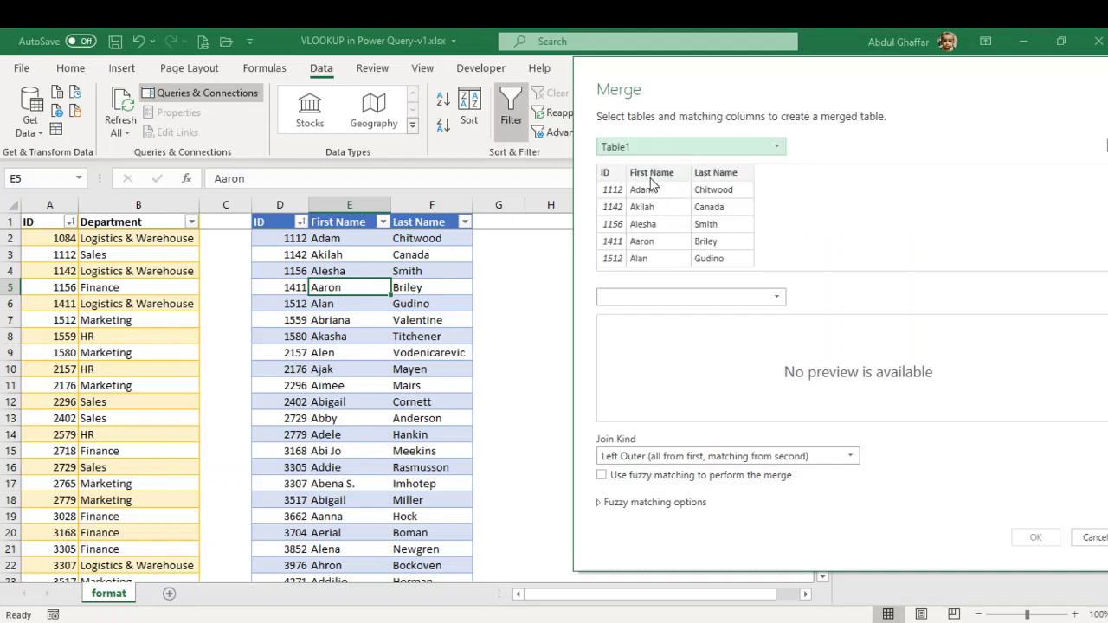
{"action": "left_click", "coordinate": [660, 297]}
{"action": "left_click", "coordinate": [658, 320]}
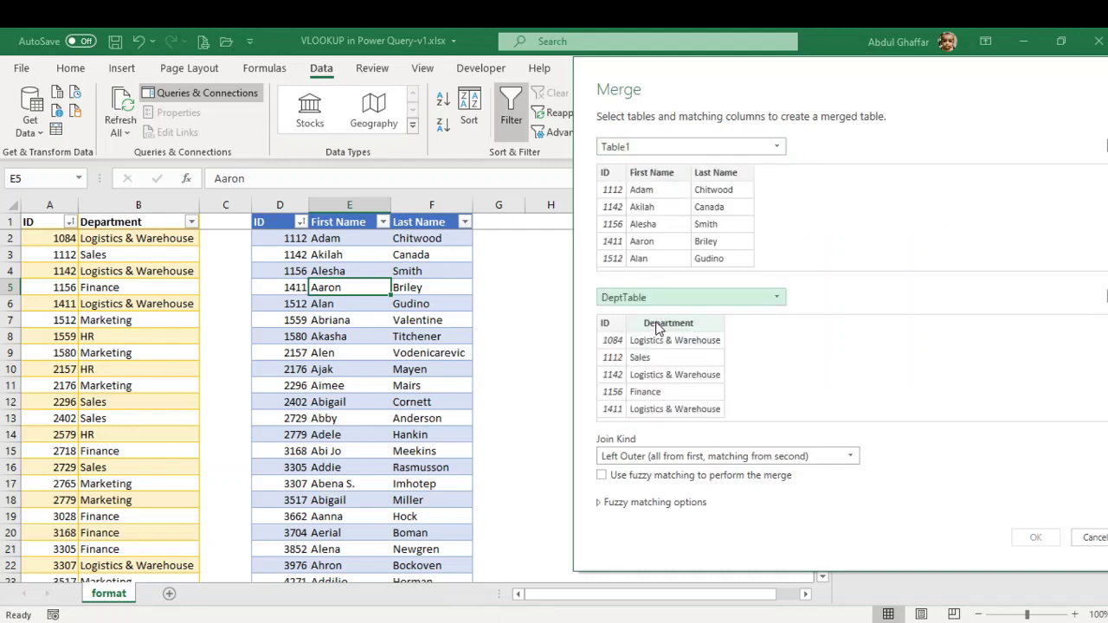
Match both tables on their ID columns and create the merged query with a Left Outer join.
{"action": "left_click", "coordinate": [609, 174]}
{"action": "left_click", "coordinate": [610, 324]}
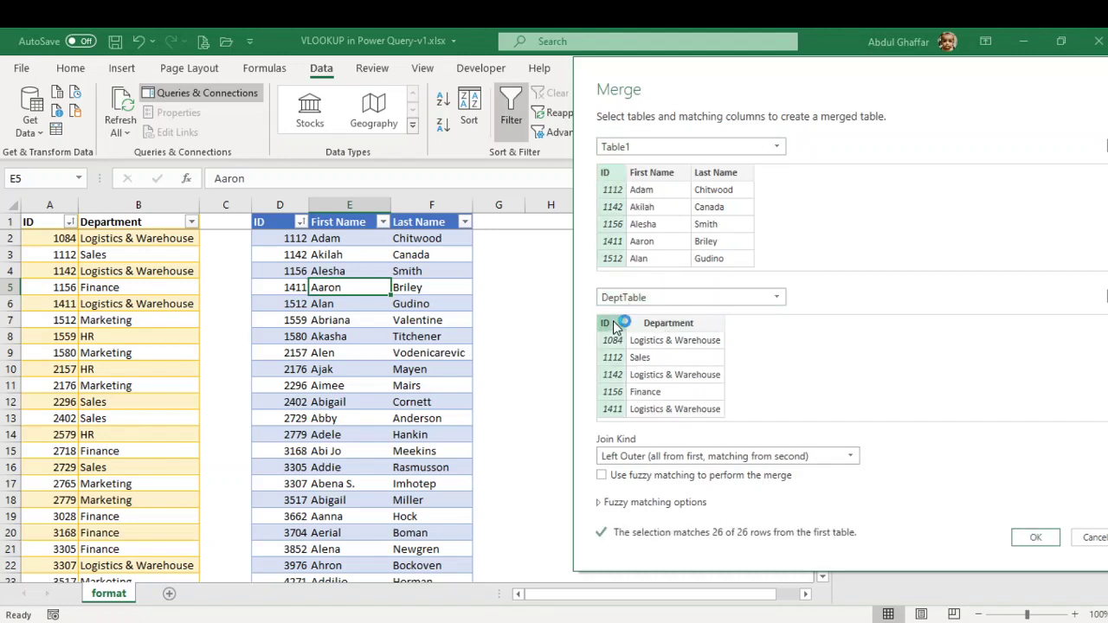
{"action": "left_click", "coordinate": [1037, 538]}
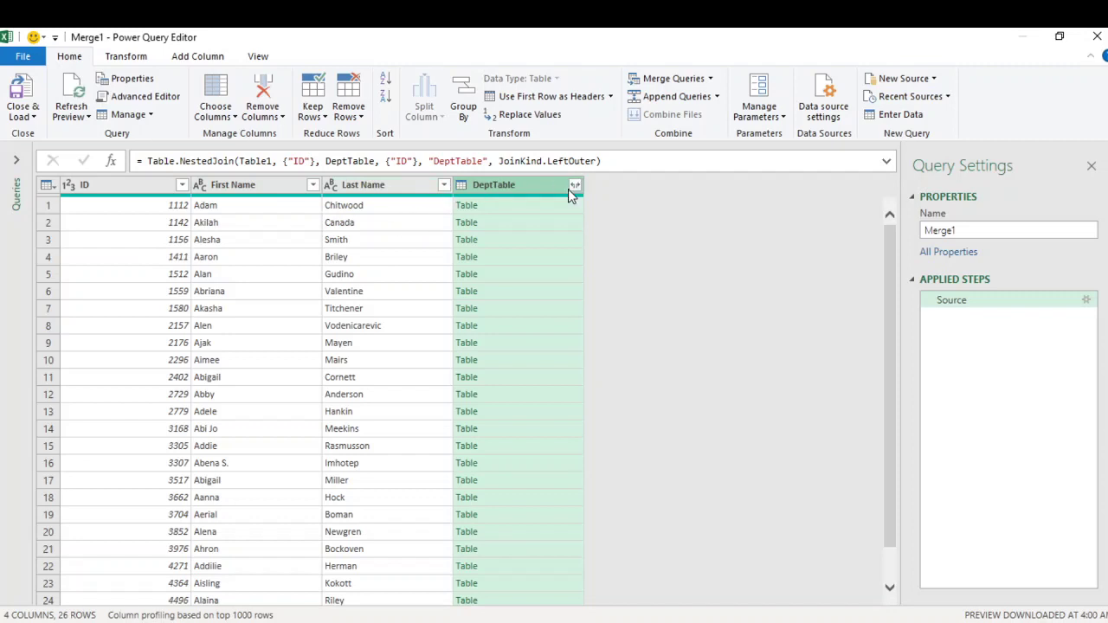
Expand the DeptTable column to bring in only the Department field, without the original column name as prefix.
{"action": "left_click", "coordinate": [575, 187]}
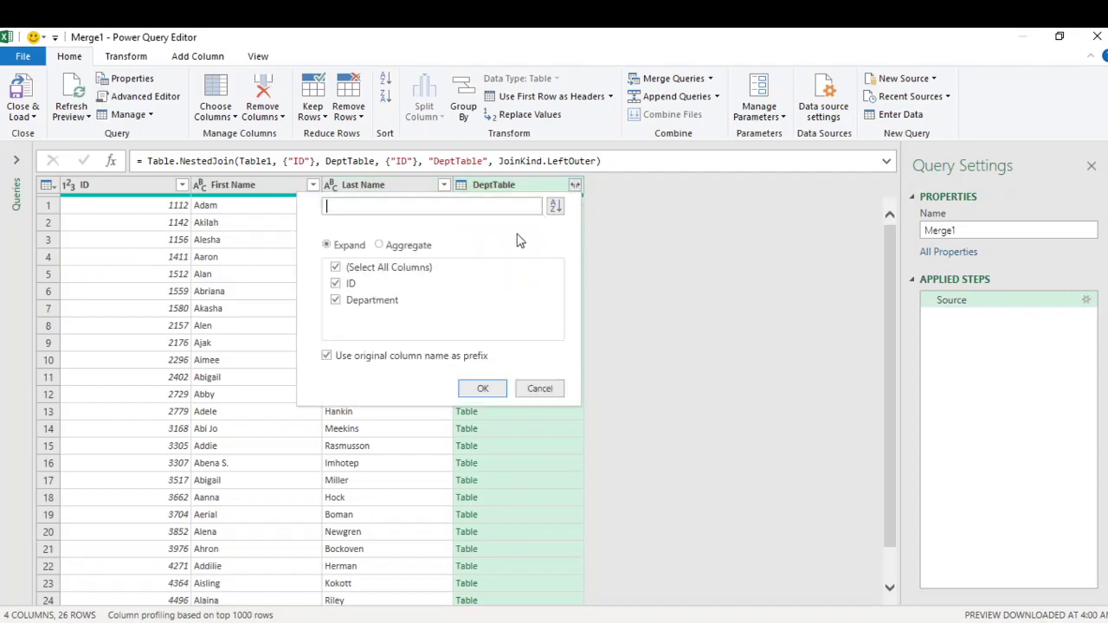
{"action": "left_click", "coordinate": [336, 267]}
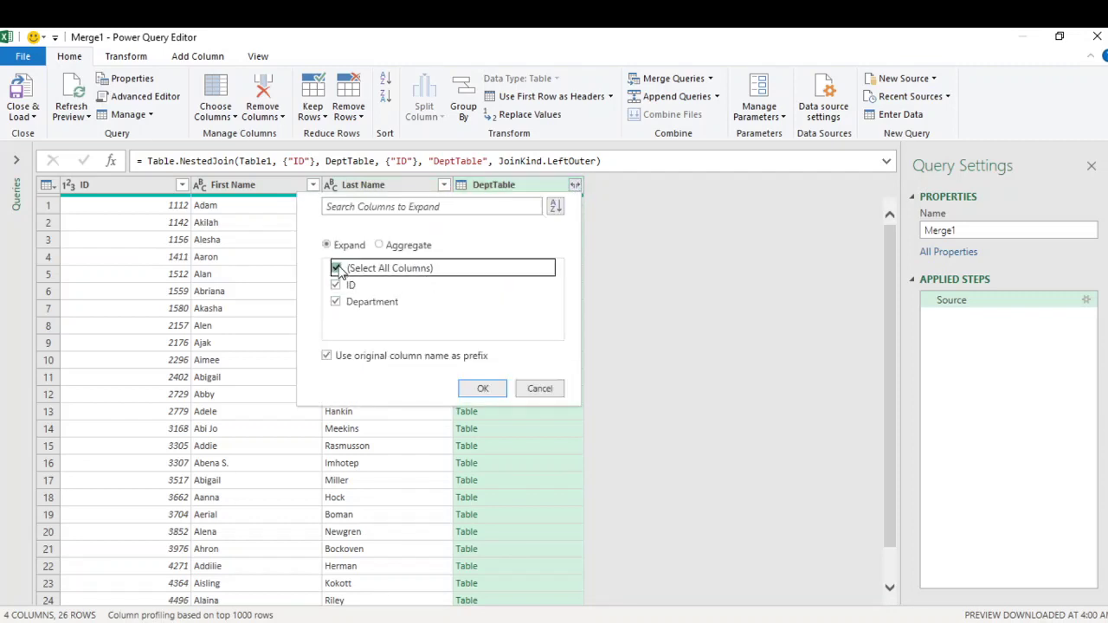
{"action": "left_click", "coordinate": [327, 357]}
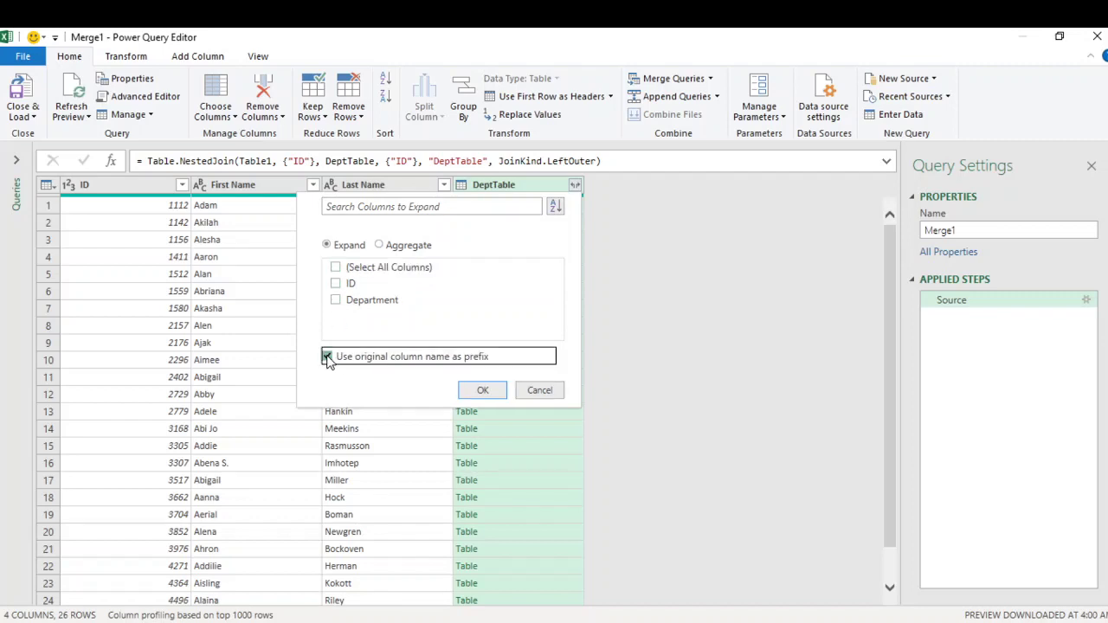
{"action": "left_click", "coordinate": [336, 301]}
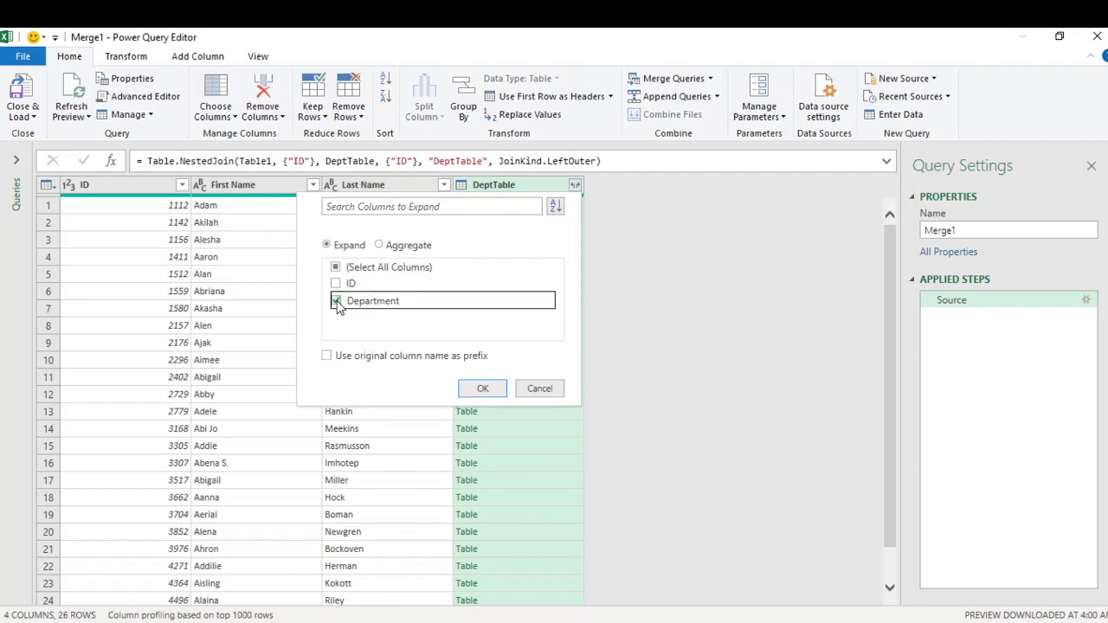
{"action": "left_click", "coordinate": [489, 389]}
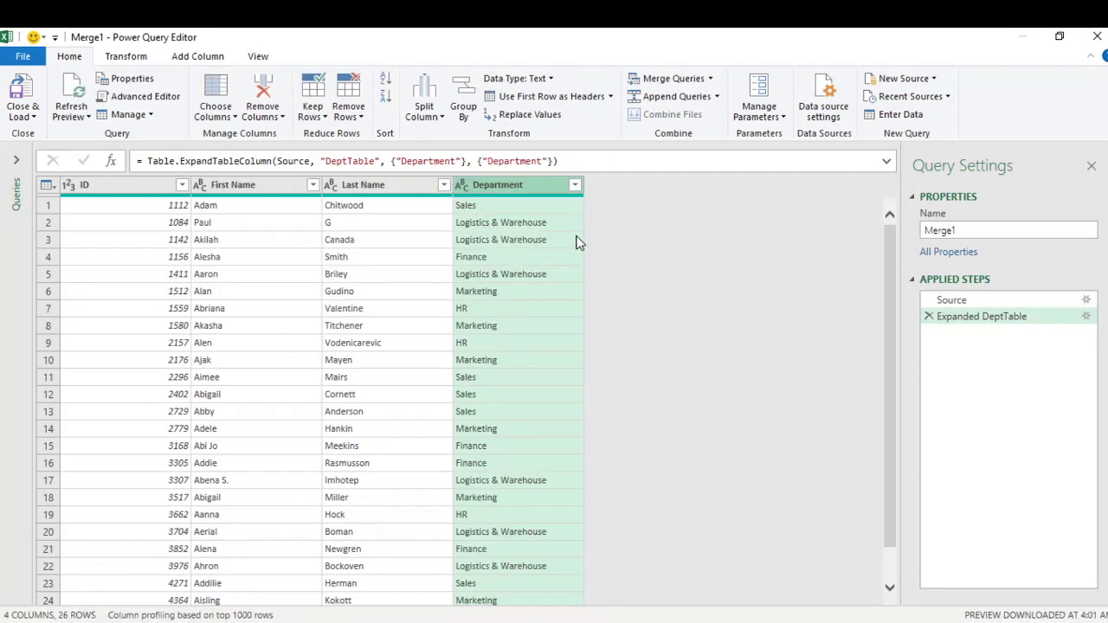
Load the merged query as a table into the existing format worksheet at cell I1 and close the queries pane.
{"action": "left_click", "coordinate": [15, 119]}
{"action": "left_click", "coordinate": [61, 153]}
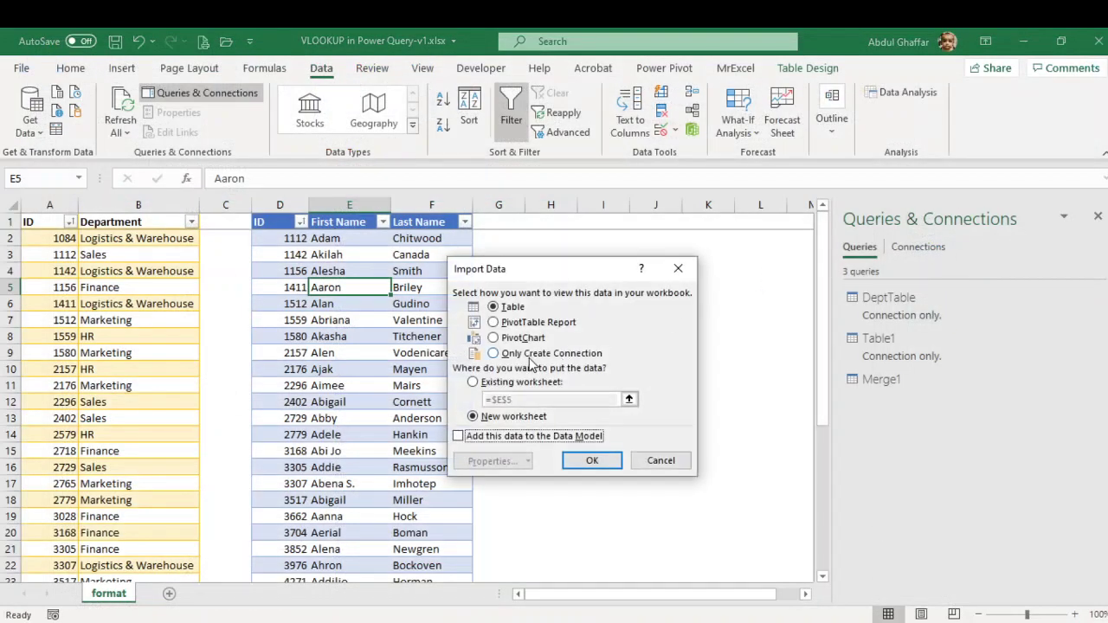
{"action": "left_click", "coordinate": [497, 385]}
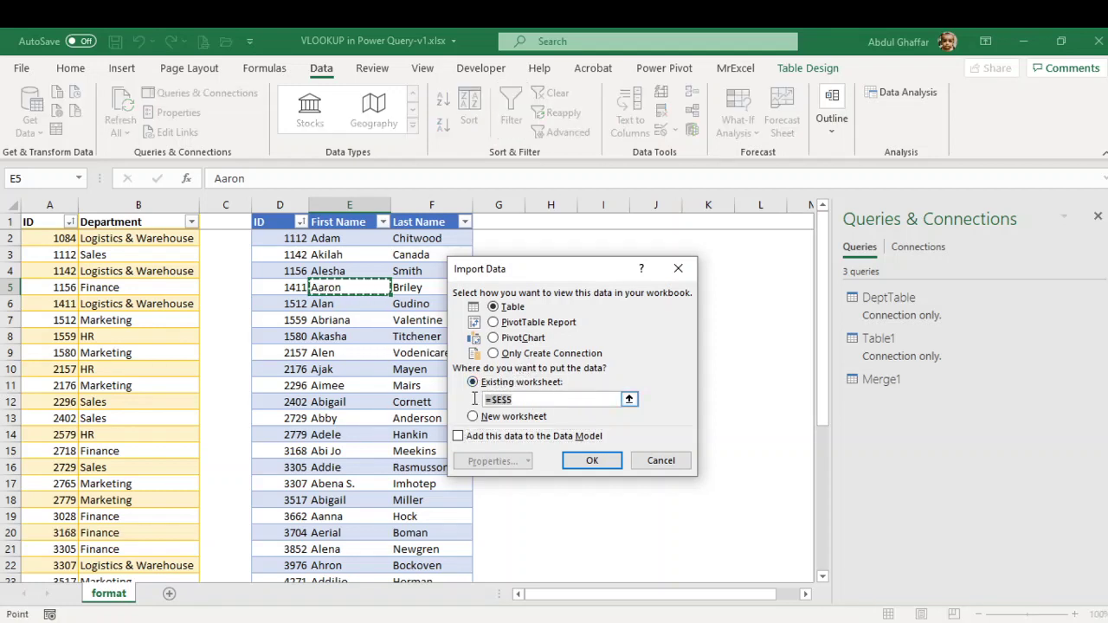
{"action": "left_click", "coordinate": [602, 218]}
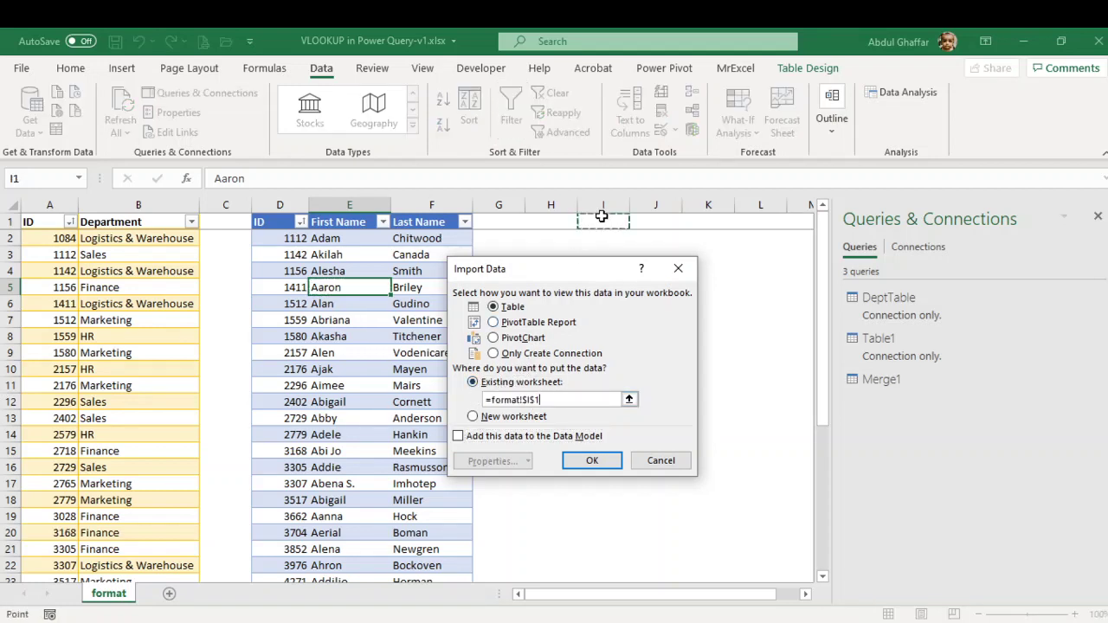
{"action": "left_click", "coordinate": [595, 460]}
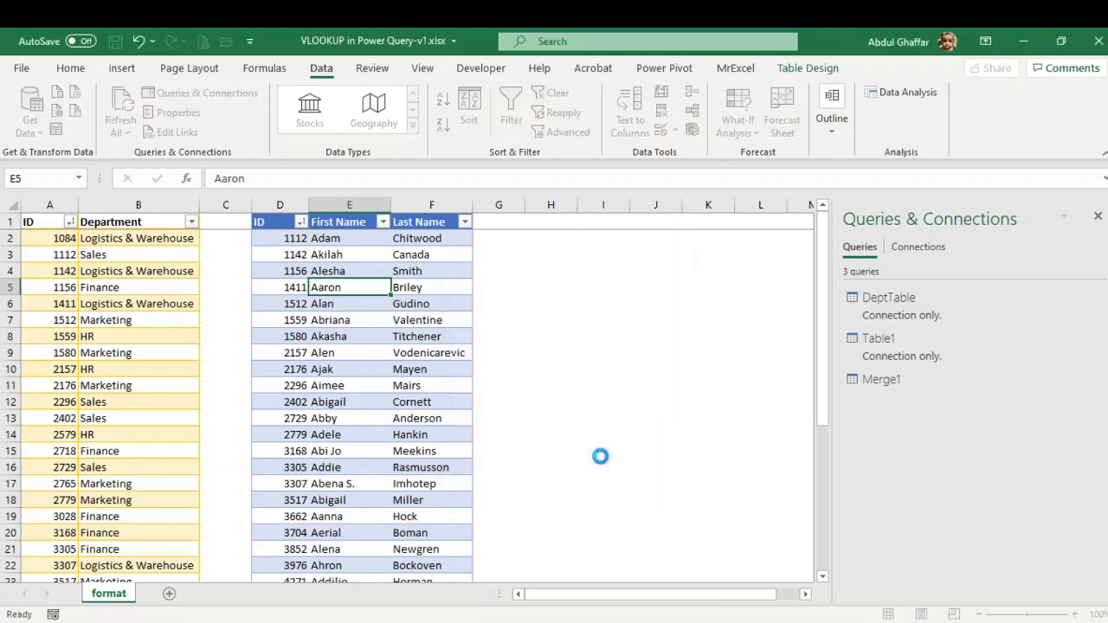
{"action": "left_click", "coordinate": [1098, 214]}
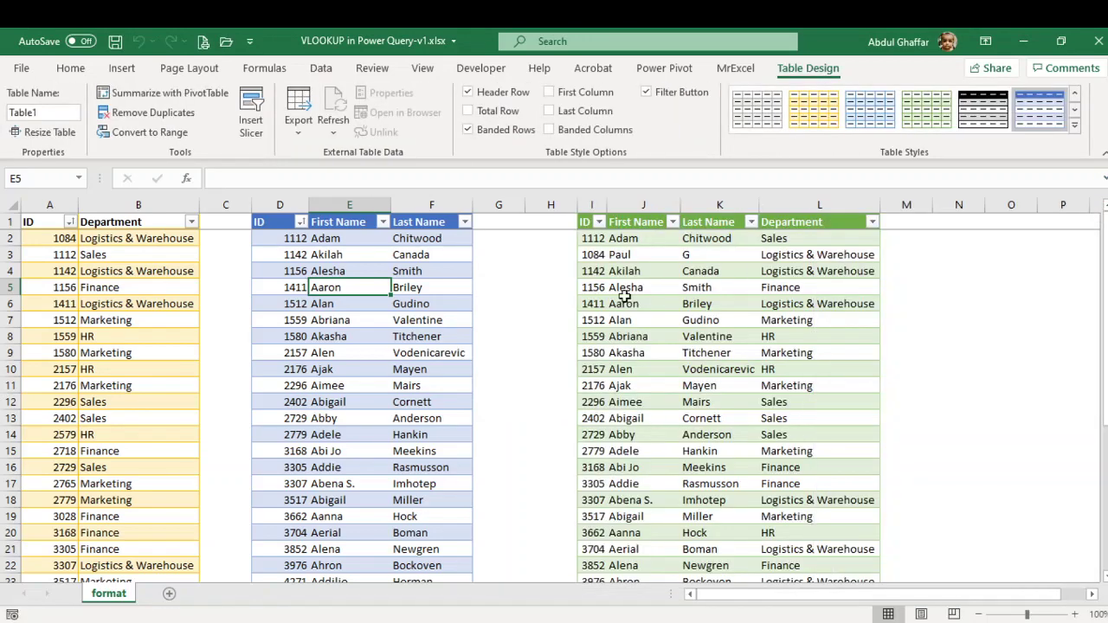
Move the last name-table record from D27:F27 down to D33:F33 and shrink the table to end at row 26.
{"action": "left_click", "coordinate": [626, 295]}
{"action": "scroll", "coordinate": [636, 297], "scroll_direction": "down", "scroll_amount": 4}
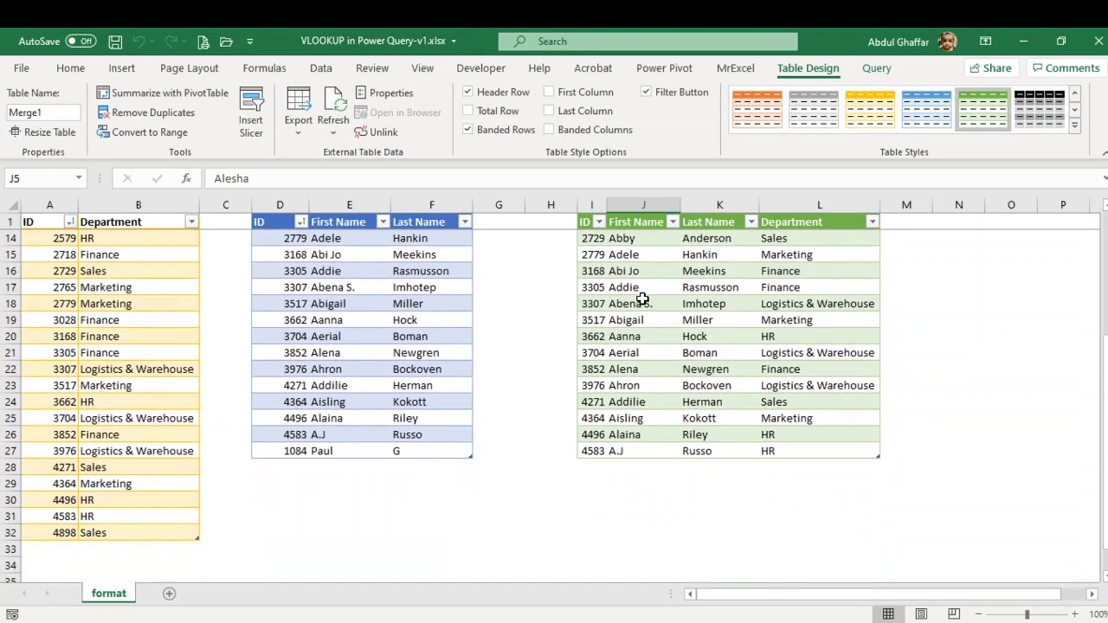
{"action": "left_click_drag", "start_coordinate": [297, 452], "coordinate": [439, 543]}
{"action": "left_click", "coordinate": [439, 450]}
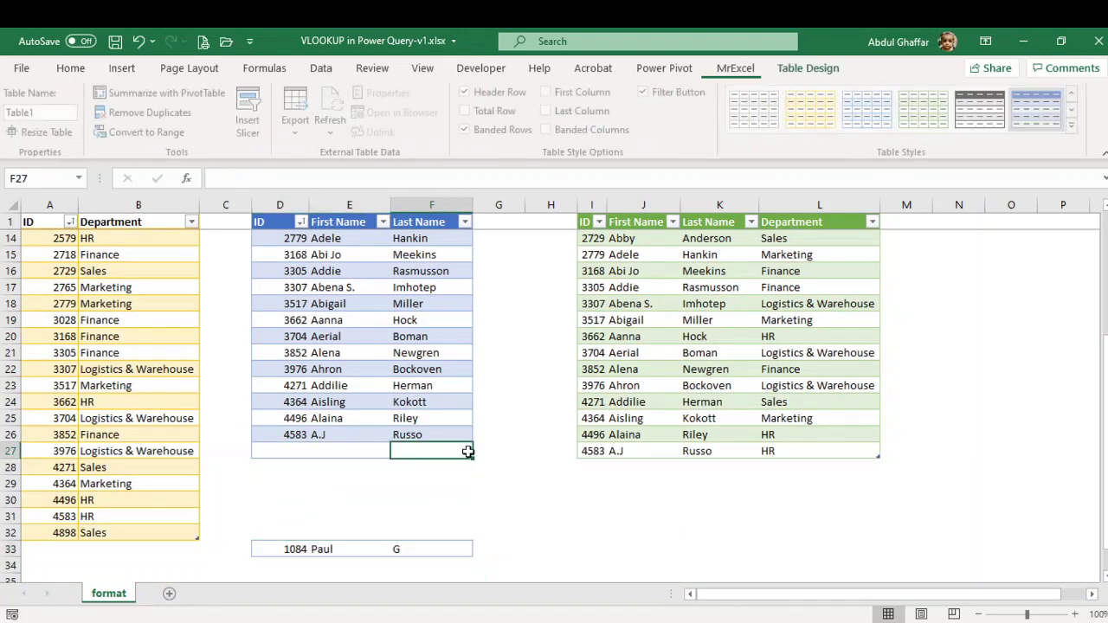
{"action": "left_click", "coordinate": [409, 418]}
{"action": "left_click_drag", "start_coordinate": [467, 453], "coordinate": [471, 438]}
Refresh the merged table to reflect the removed record and check its row 3.
{"action": "left_click", "coordinate": [706, 401]}
{"action": "scroll", "coordinate": [715, 398], "scroll_direction": "up", "scroll_amount": 4}
{"action": "left_click", "coordinate": [692, 322]}
{"action": "right_click", "coordinate": [692, 322]}
{"action": "left_click", "coordinate": [761, 258]}
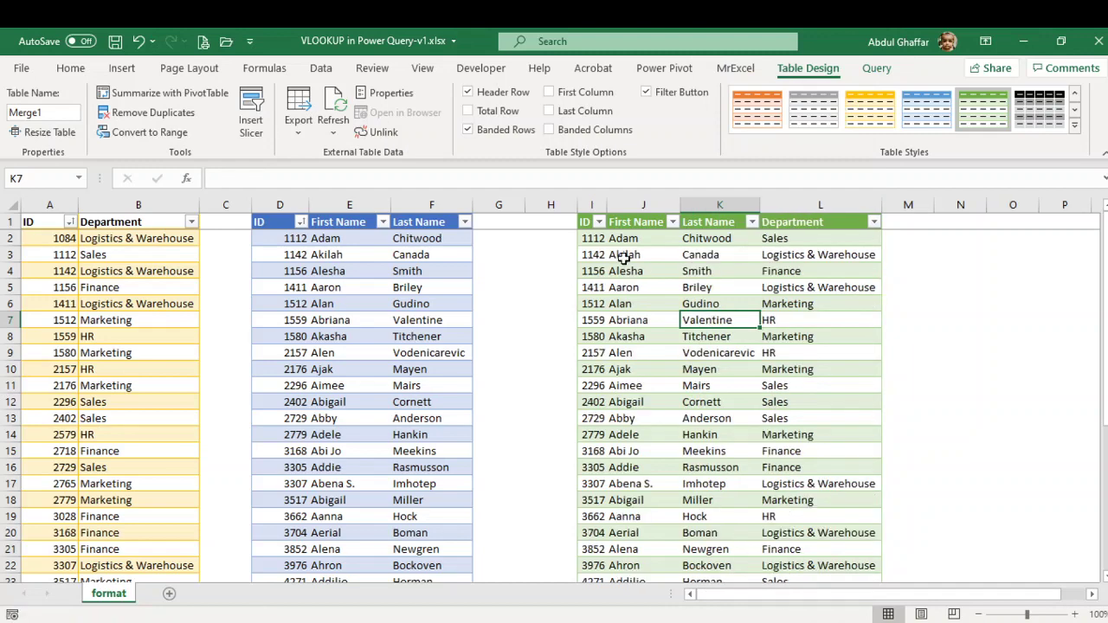
{"action": "left_click_drag", "start_coordinate": [593, 254], "coordinate": [762, 258]}
Move the separated record from D33:F33 back directly beneath the name table, into D27:F27.
{"action": "scroll", "coordinate": [676, 344], "scroll_direction": "down", "scroll_amount": 7}
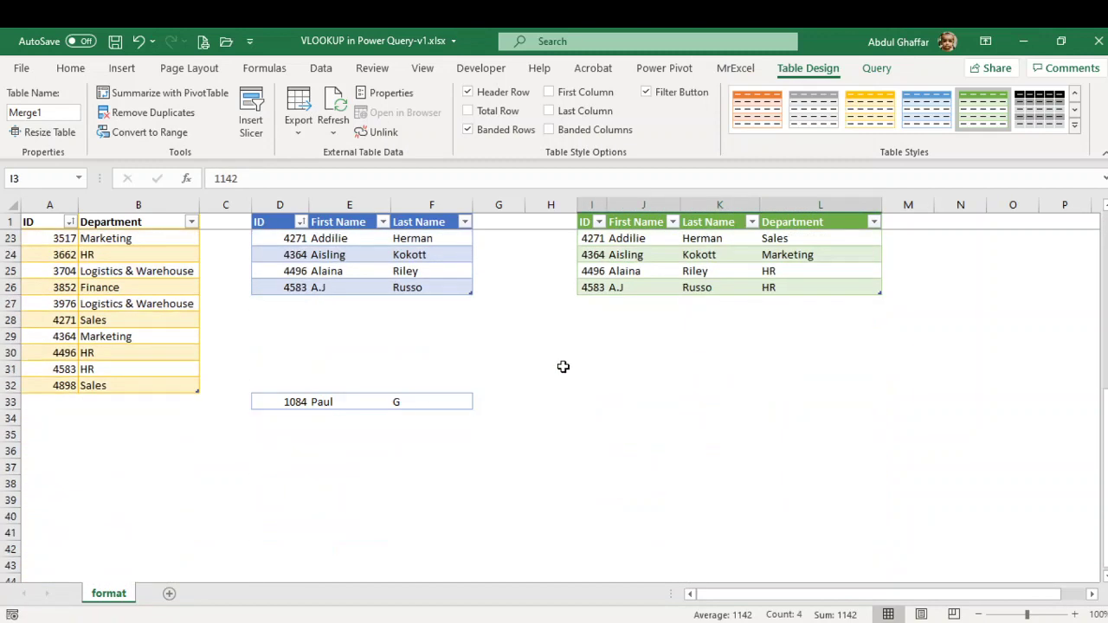
{"action": "left_click_drag", "start_coordinate": [284, 400], "coordinate": [421, 303]}
{"action": "scroll", "coordinate": [563, 363], "scroll_direction": "up", "scroll_amount": 7}
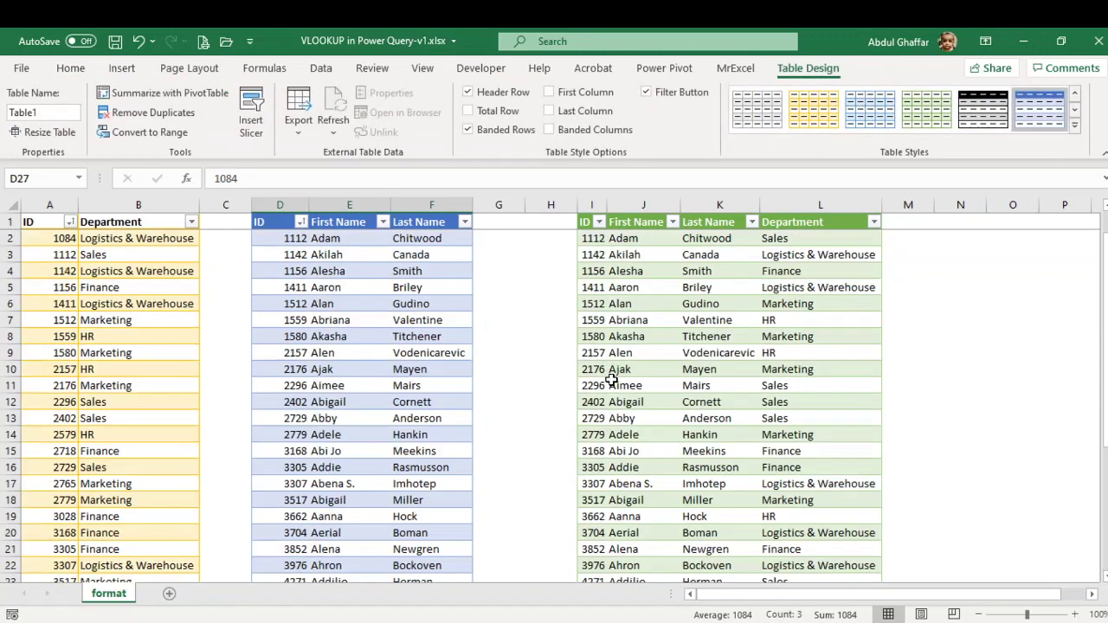
{"action": "left_click", "coordinate": [330, 373]}
Refresh the merged table to pull in the re-added record and check its row with the matching department.
{"action": "right_click", "coordinate": [712, 271]}
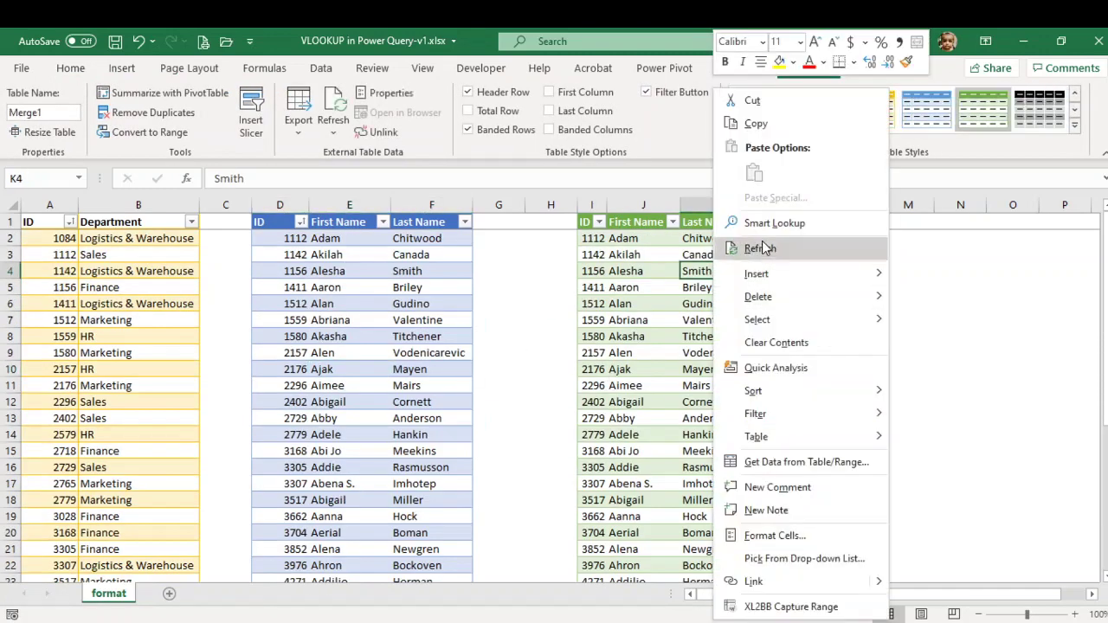
{"action": "left_click", "coordinate": [762, 249]}
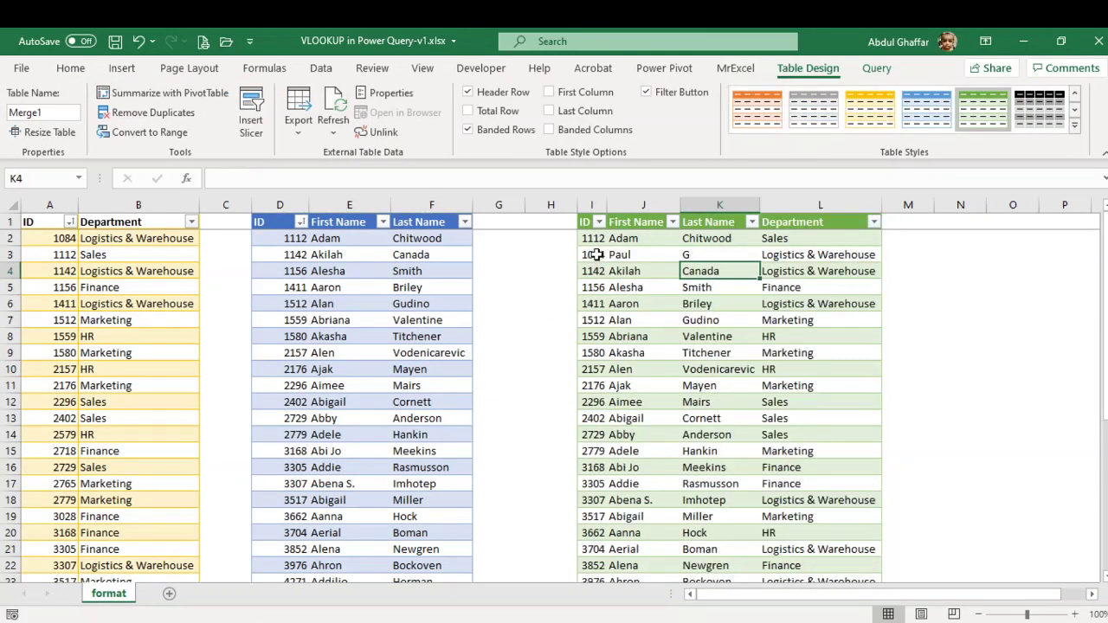
{"action": "left_click_drag", "start_coordinate": [597, 254], "coordinate": [838, 253]}
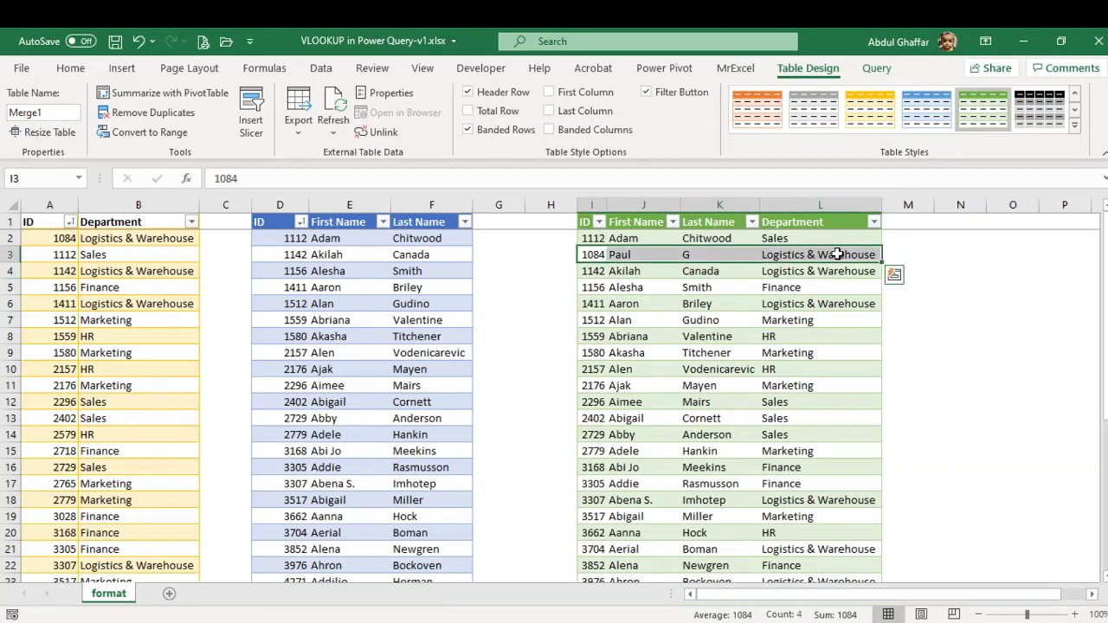
{"action": "left_click", "coordinate": [753, 320]}
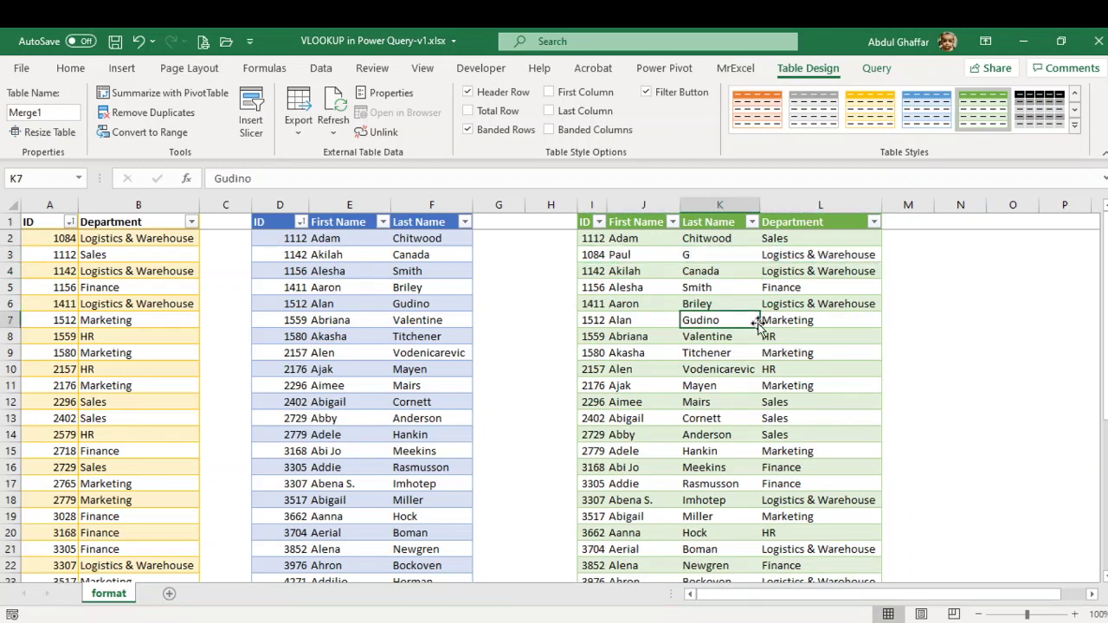